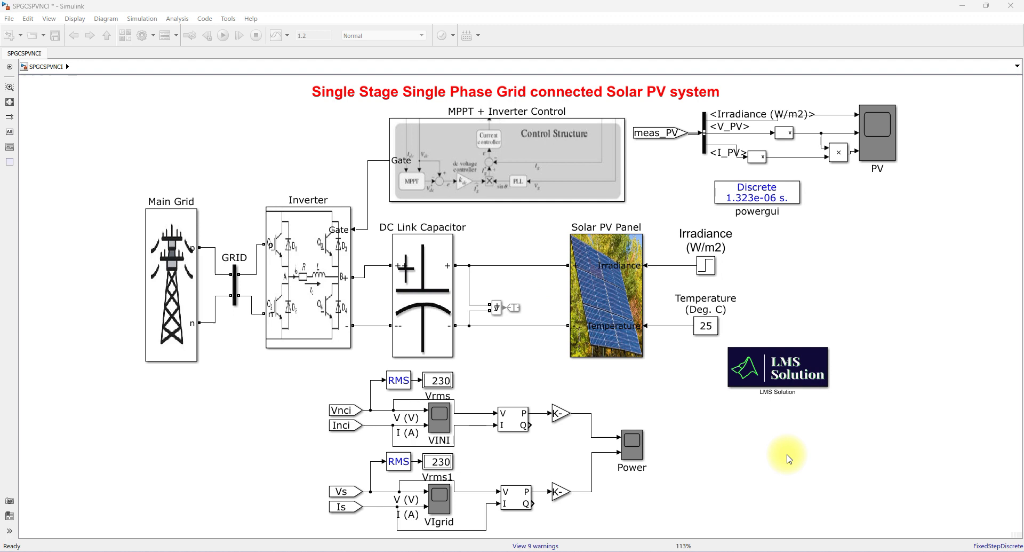
Tick the Solar PV Panel, DC Link Capacitor, Inverter and Main Grid blocks with the screen pen and draw an arrow to the MPPT + Inverter Control block.
key(F9)
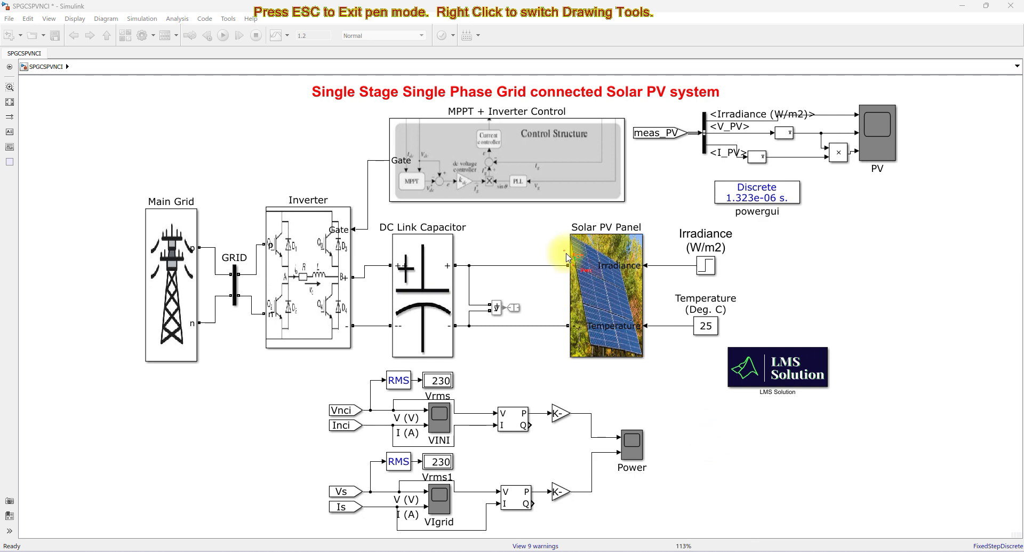
click(559, 280)
drag(558, 280, 597, 271)
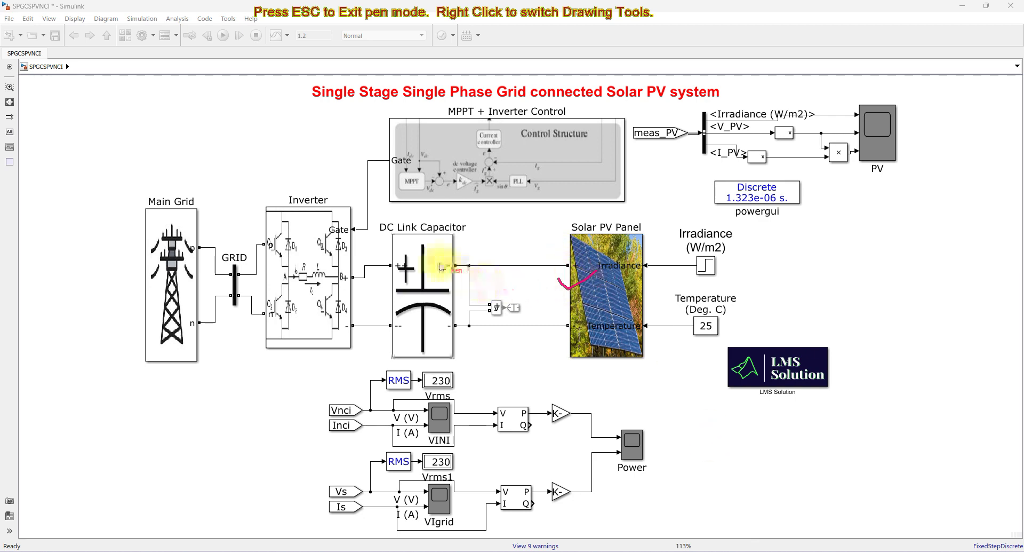
drag(383, 257, 431, 233)
drag(257, 234, 303, 212)
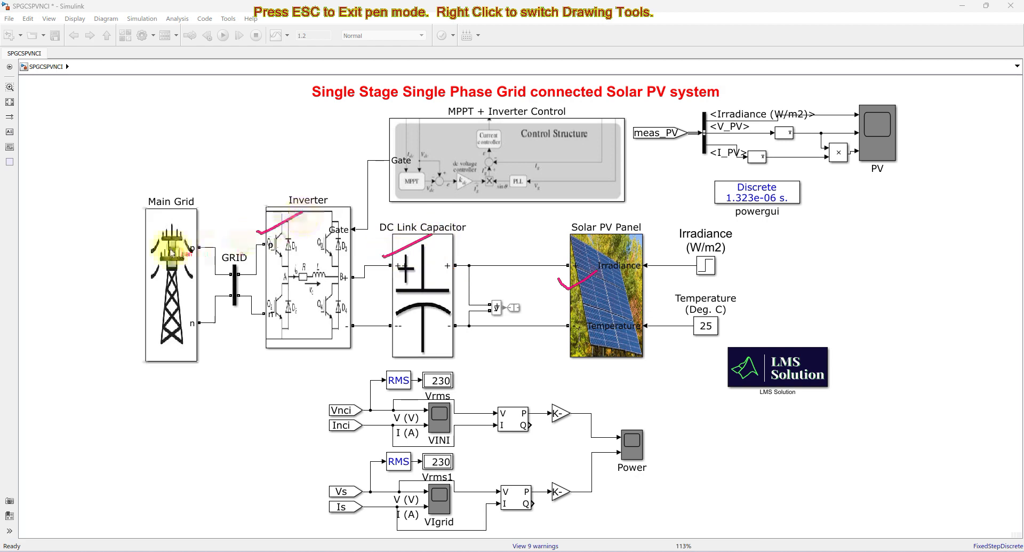
drag(121, 234, 187, 219)
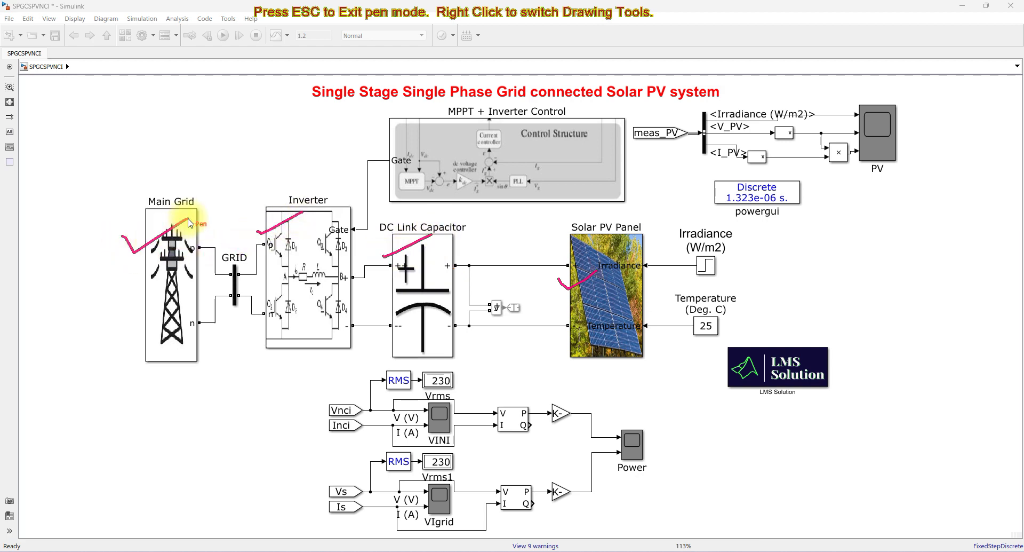
mouse_move(330, 201)
mouse_down()
mouse_move(328, 174)
mouse_move(355, 137)
mouse_move(431, 144)
mouse_up()
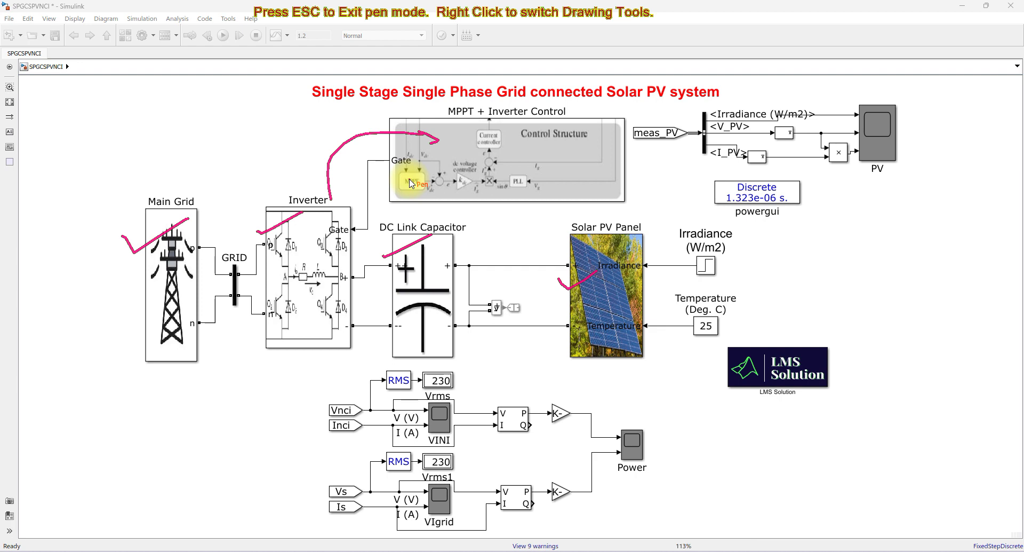
key(Escape)
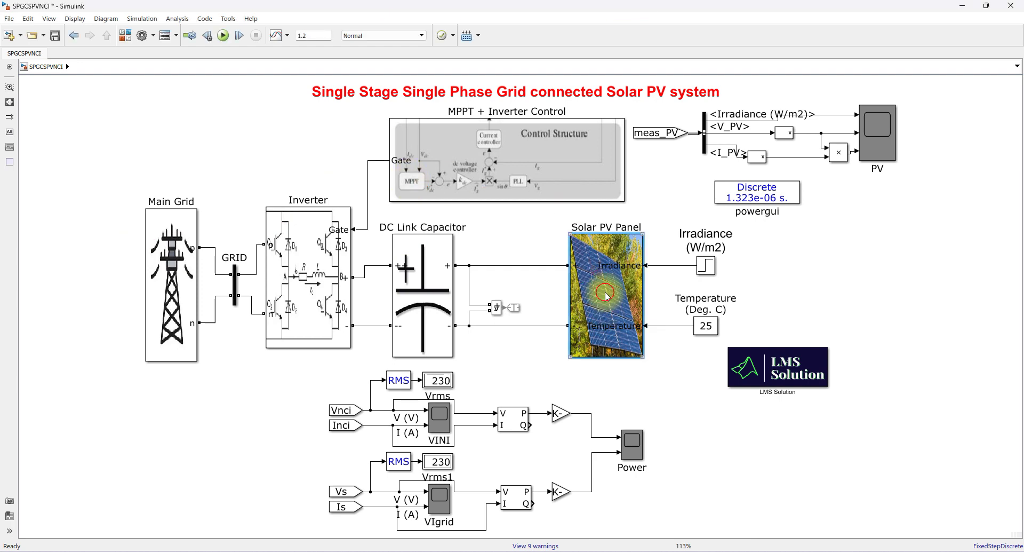
Plot the I-V and P-V characteristics of the PV Array inside the Solar PV Panel for the array at 25 deg.C and specified irradiances, in an enlarged figure.
double_click(606, 293)
click(155, 122)
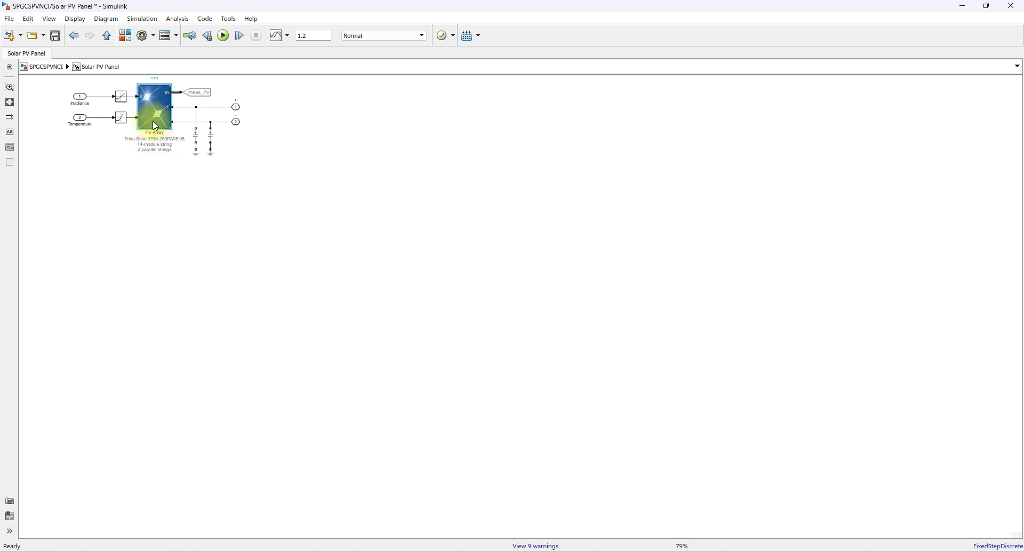
double_click(155, 125)
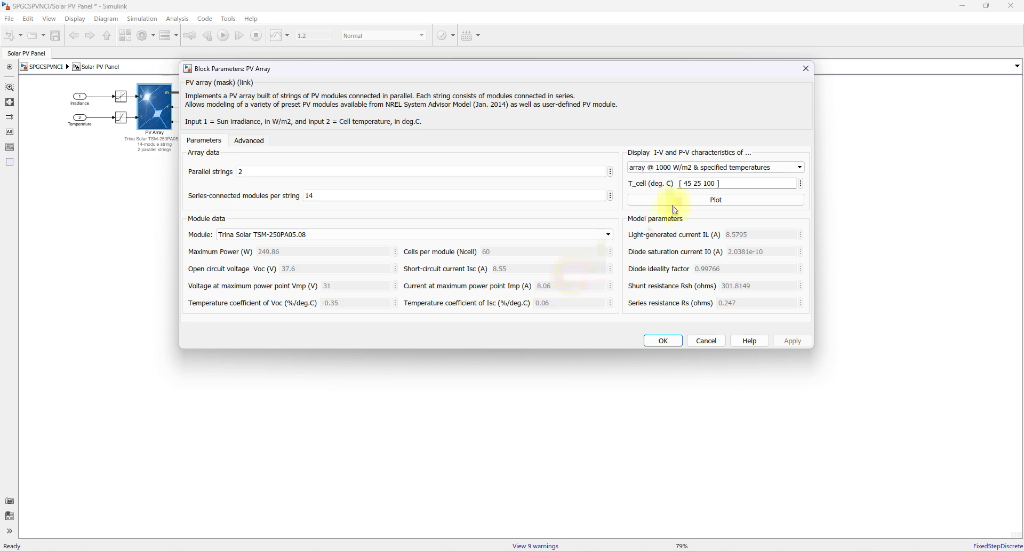
click(679, 167)
click(682, 187)
click(689, 199)
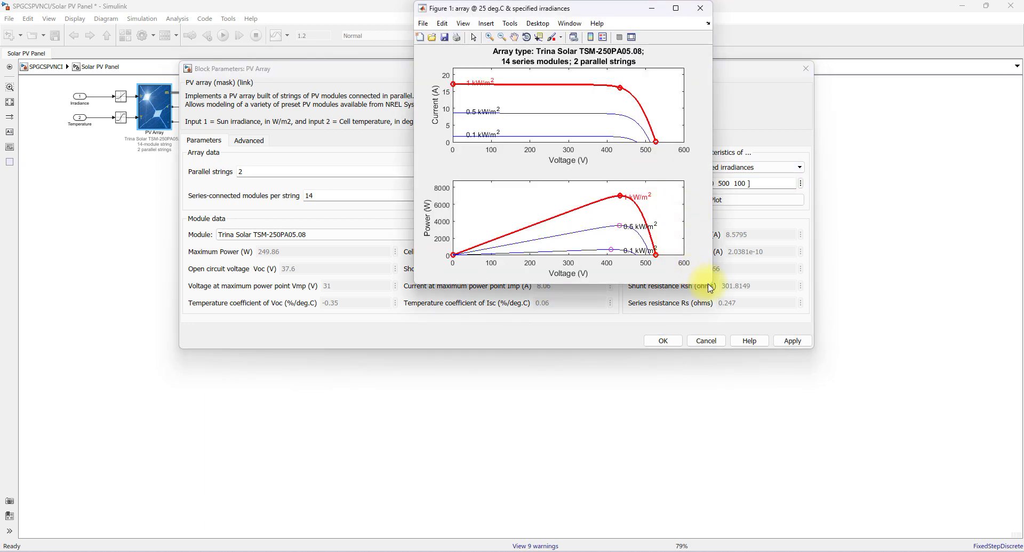
drag(712, 283, 726, 379)
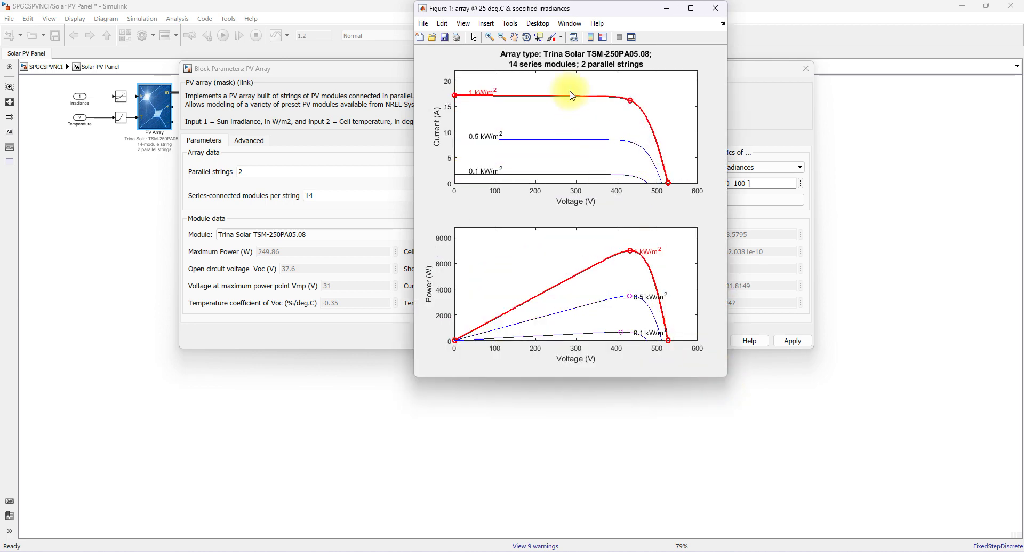
Read the maximum power points of the 1, 0.5 and 0.1 kW/m2 power curves with the Data Cursor and return to the top-level model.
click(539, 37)
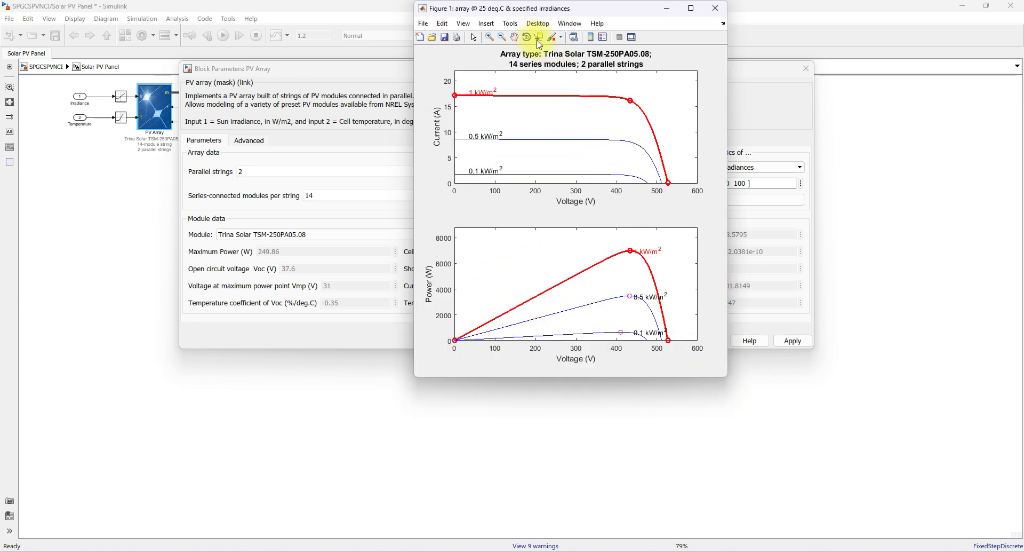
click(631, 251)
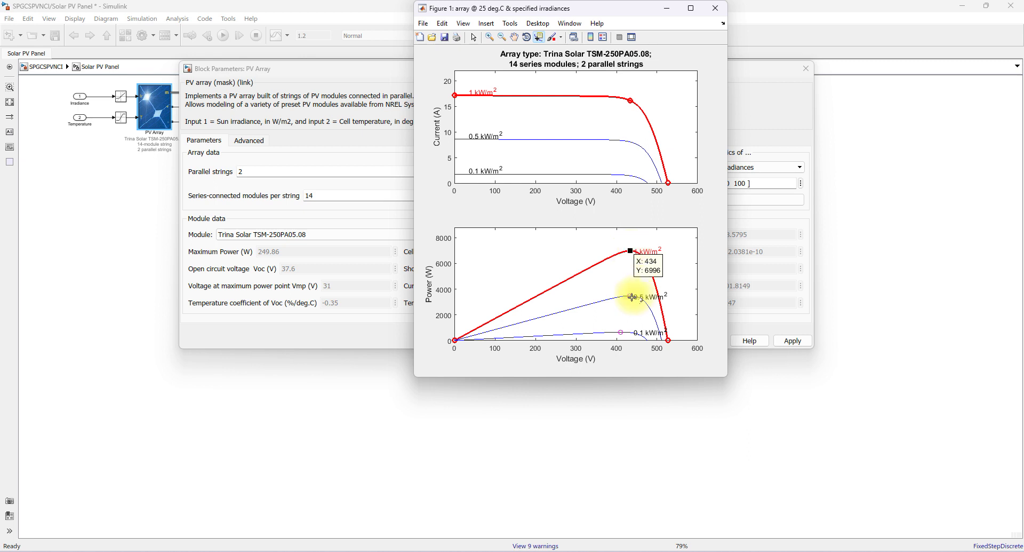
click(631, 296)
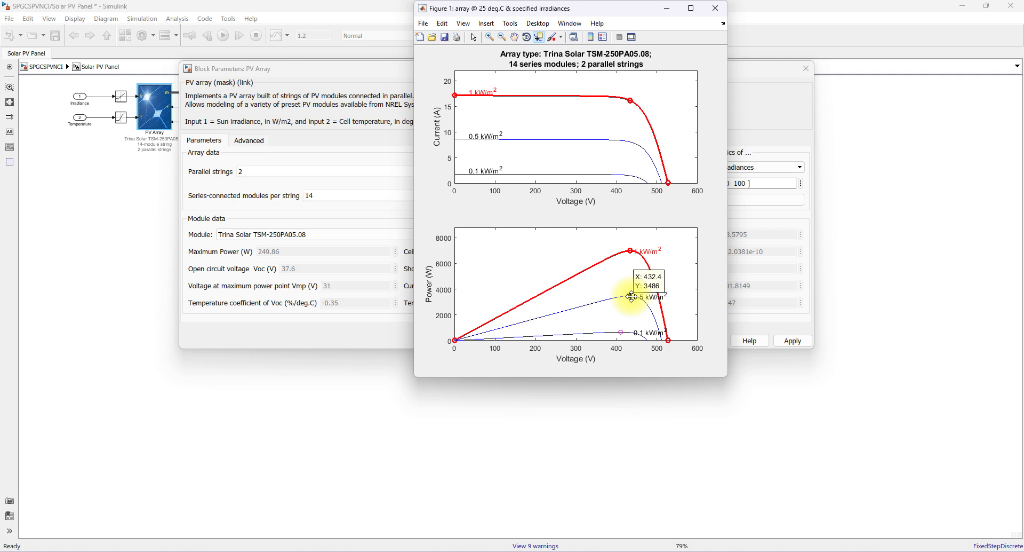
click(621, 333)
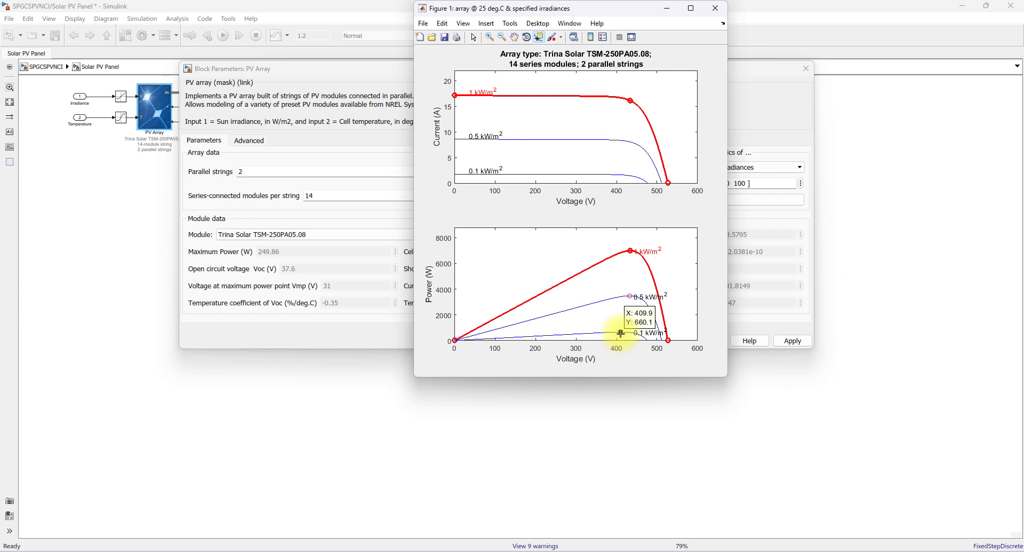
click(716, 8)
click(807, 69)
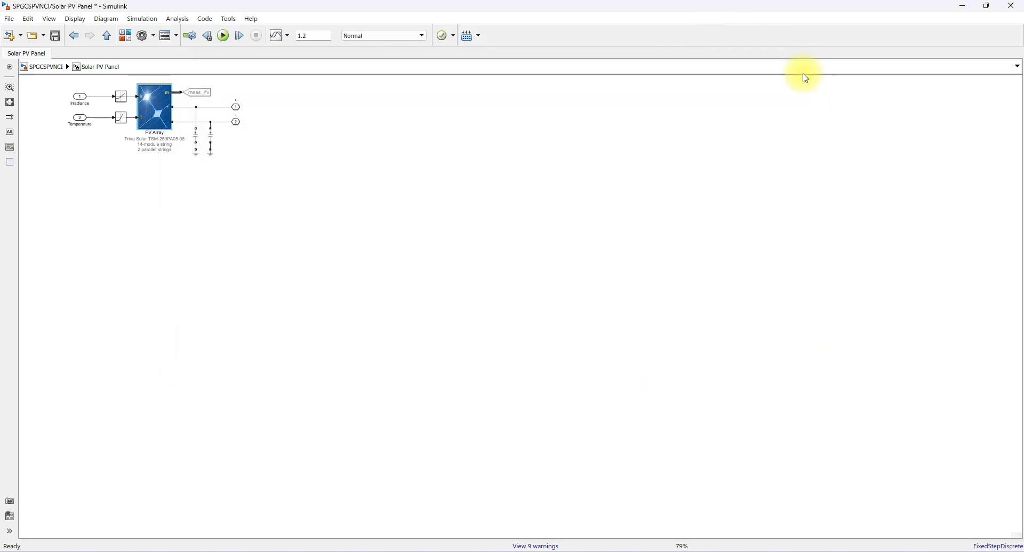
click(80, 39)
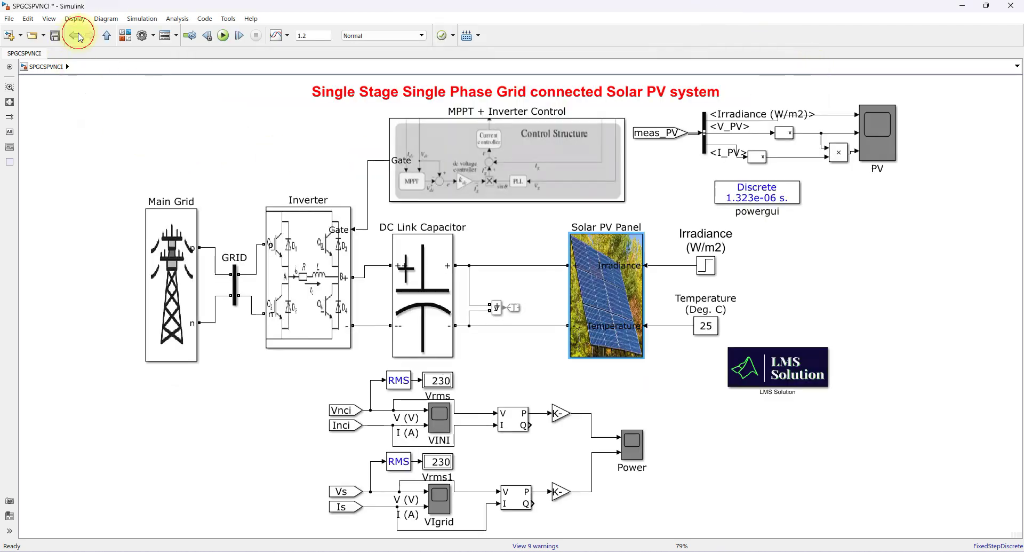
Inspect the DC Link Capacitor subsystem and the Universal Bridge parameters inside the Inverter subsystem, returning to the top-level model.
double_click(429, 309)
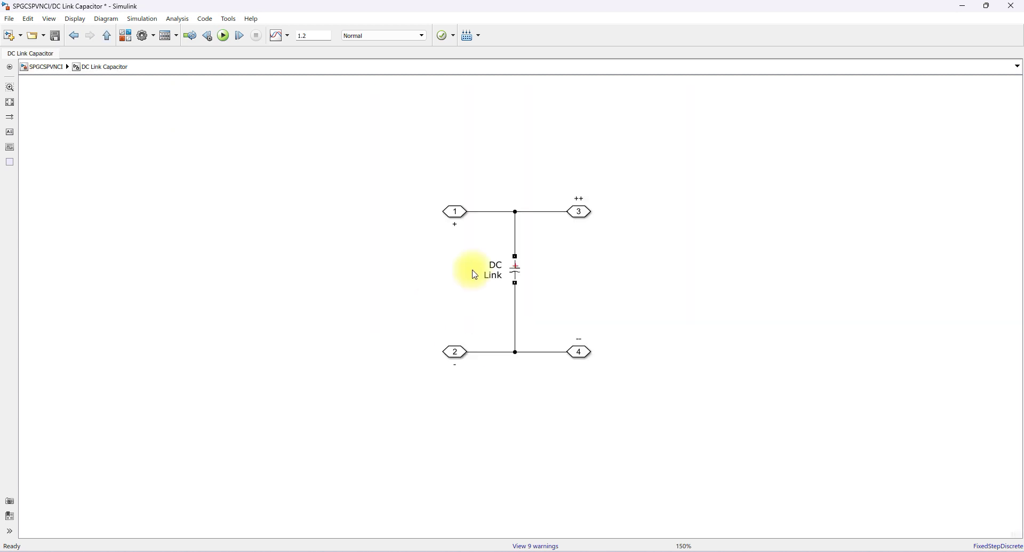
click(108, 35)
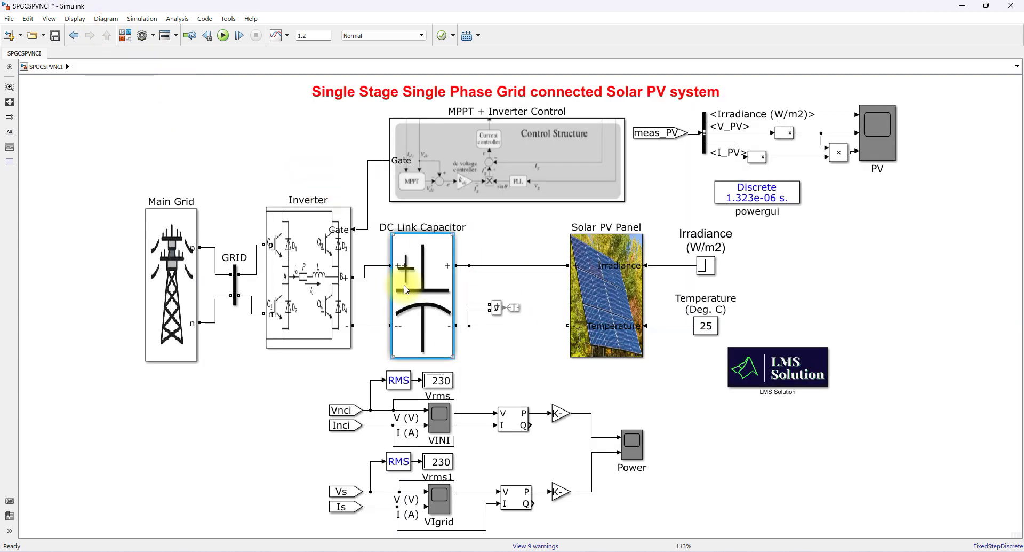
click(264, 289)
double_click(323, 293)
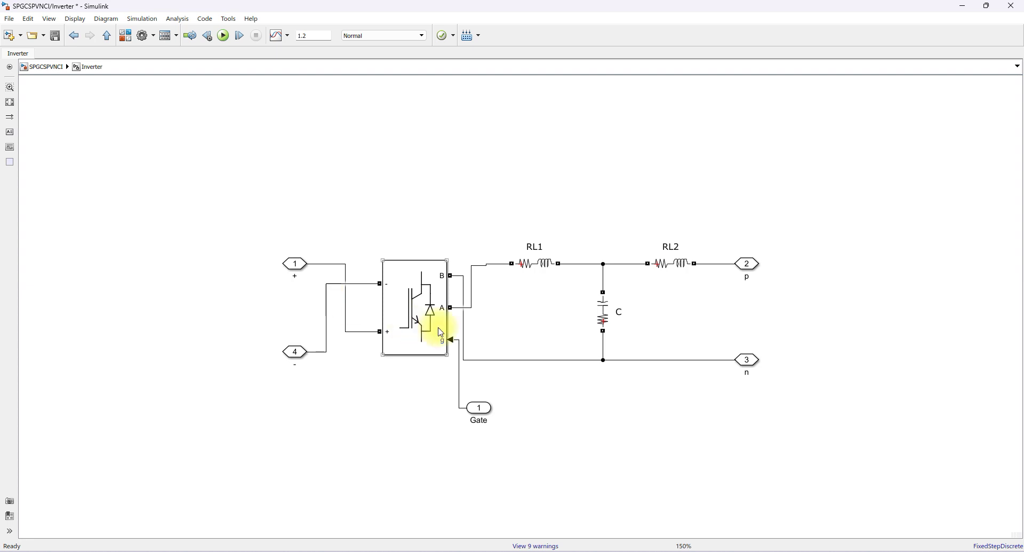
click(427, 305)
double_click(424, 286)
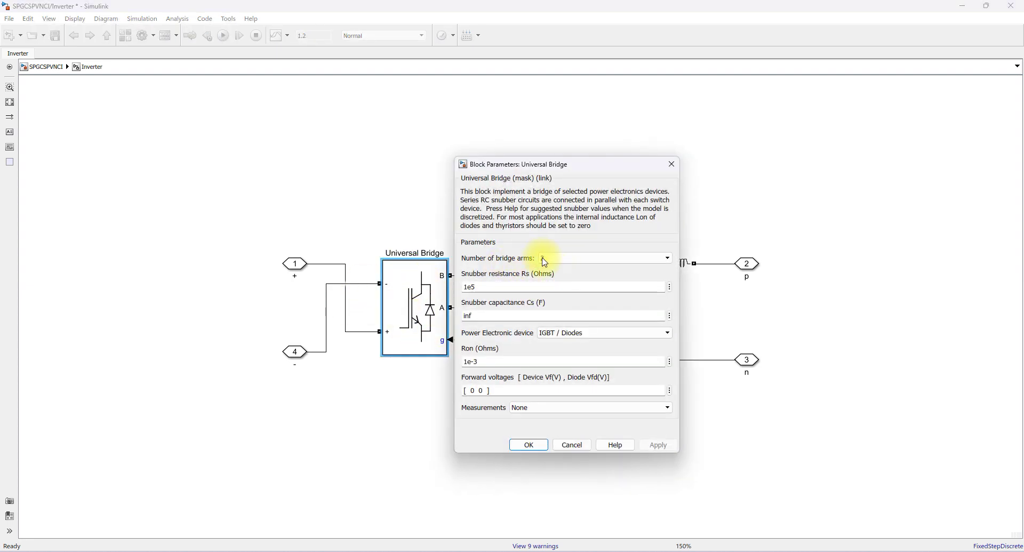
click(528, 444)
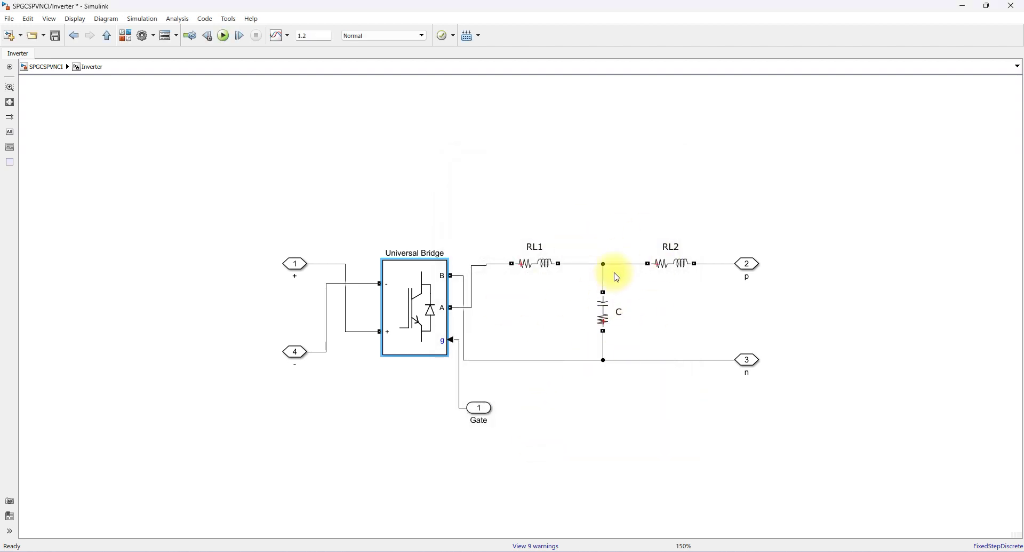
click(108, 35)
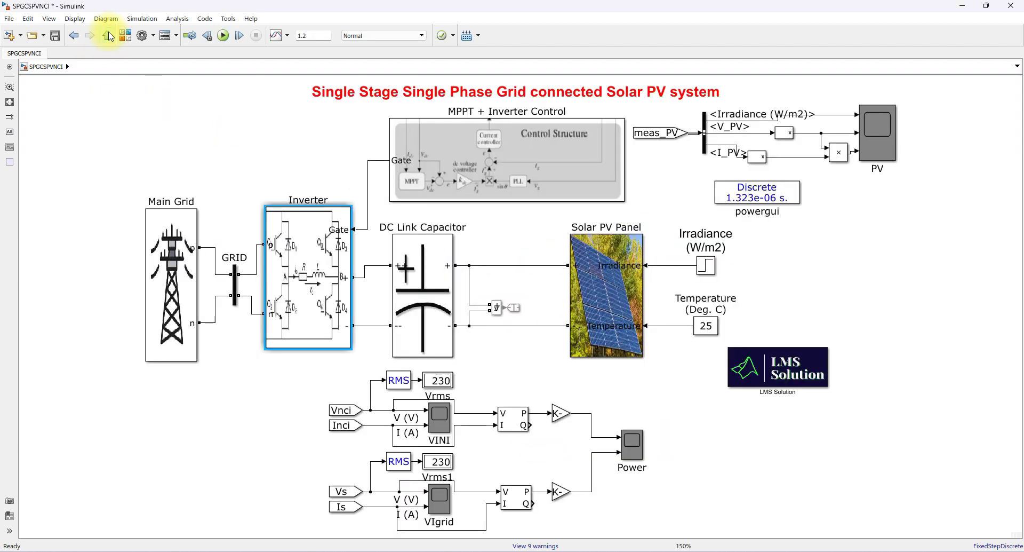
Examine the Main Grid subsystem, including the AC voltage source parameters and Load1, and return to the top-level model.
double_click(181, 296)
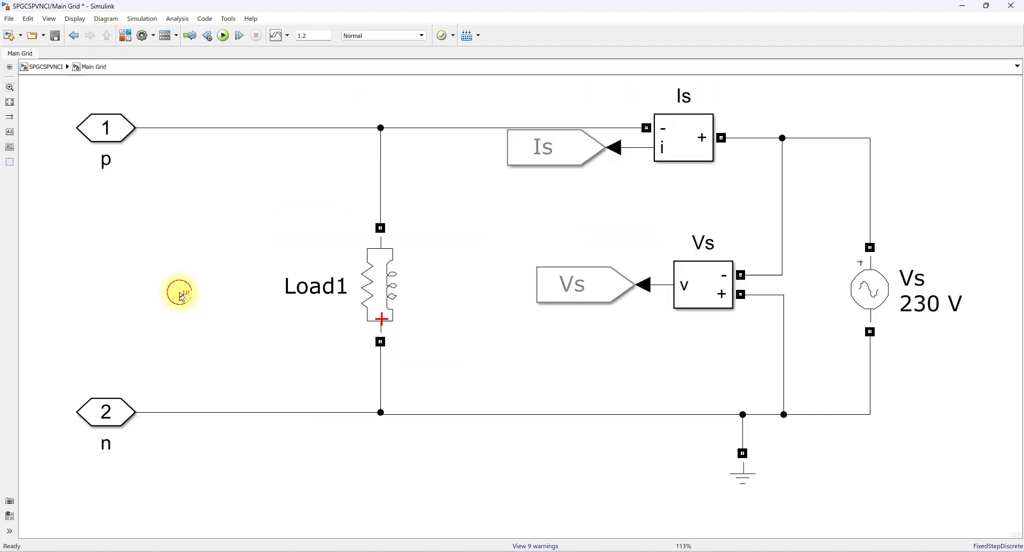
double_click(871, 291)
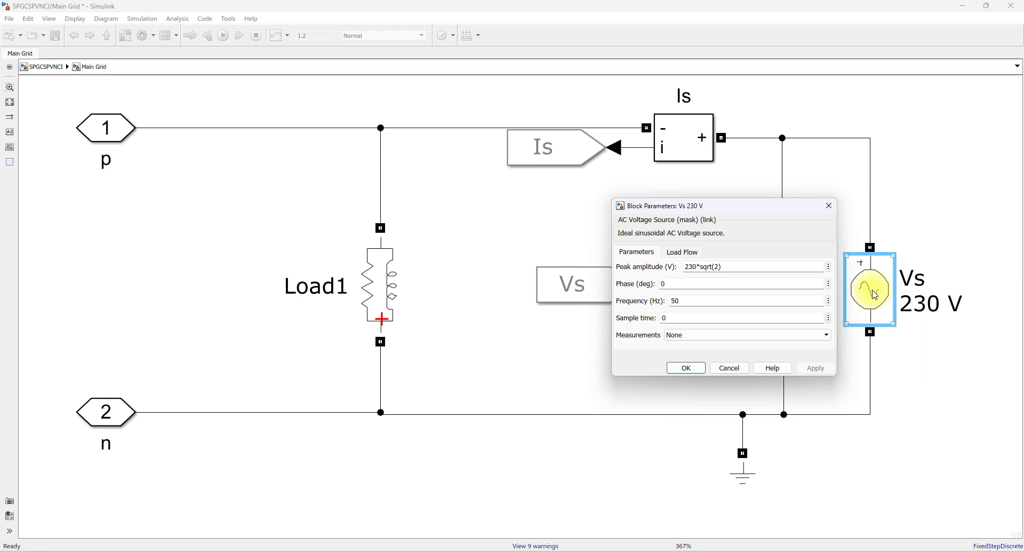
click(686, 368)
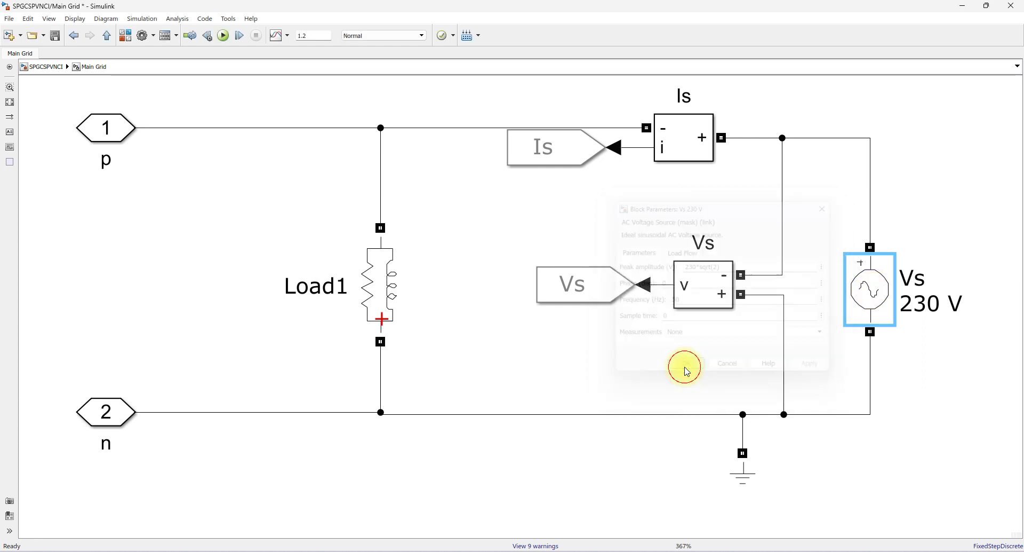
drag(287, 212, 432, 346)
click(107, 35)
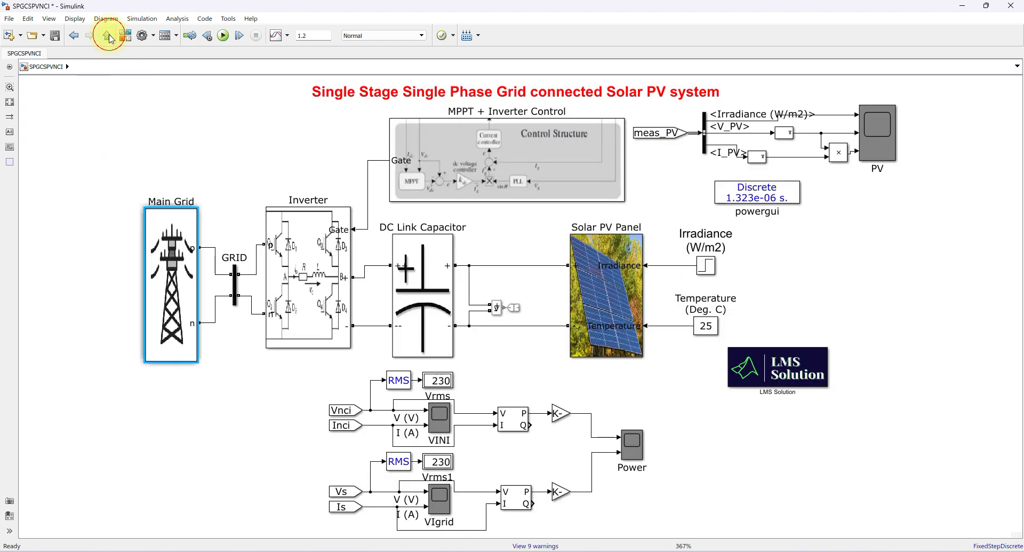
Open the MPPT + Inverter Control subsystem and tick its Vnci, Inci, Vdc and PV measurement inputs with the screen pen.
click(456, 164)
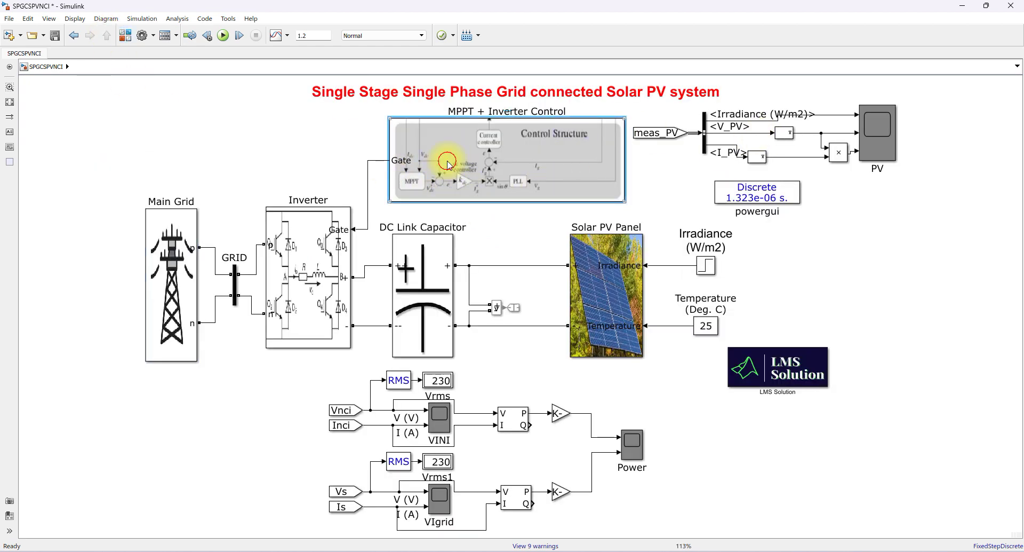
double_click(449, 164)
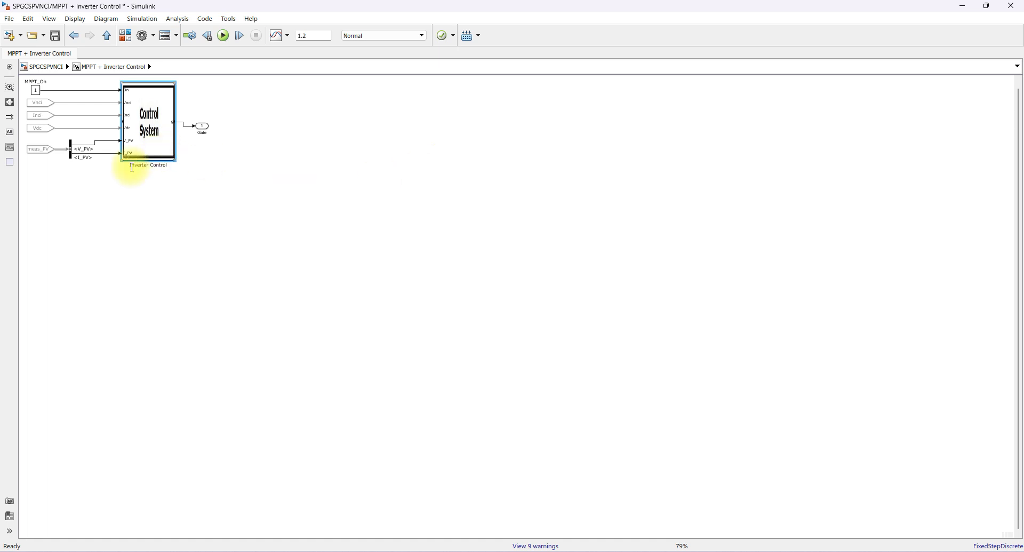
key(F9)
drag(55, 162, 80, 147)
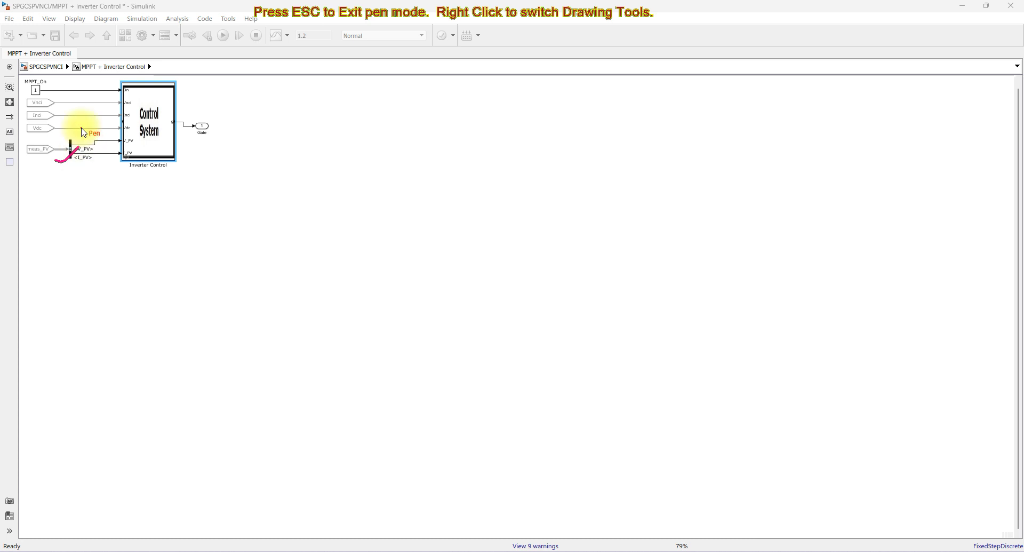
mouse_move(68, 103)
mouse_down()
mouse_move(84, 93)
mouse_move(77, 106)
mouse_up()
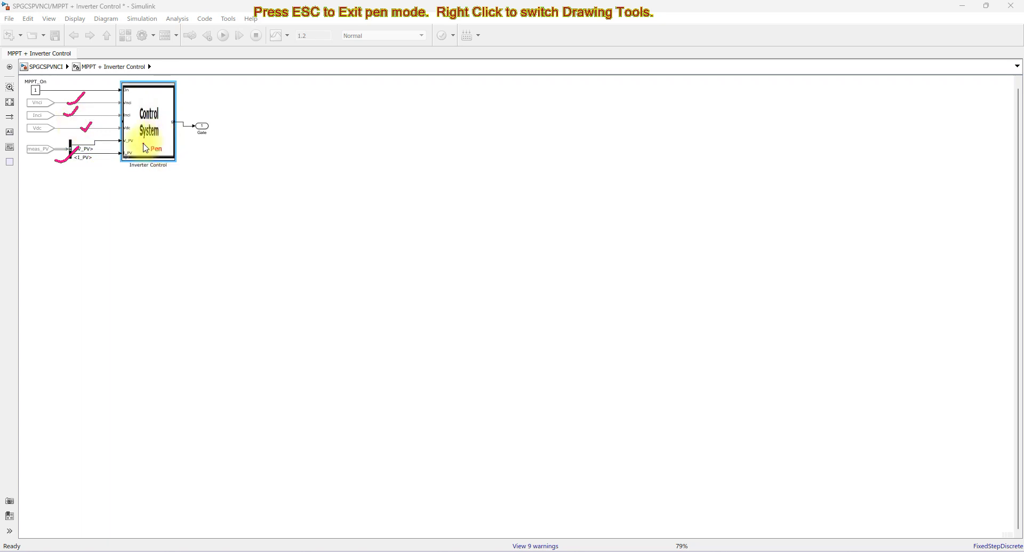
key(Escape)
Review the Perturb and Observe code of the MPPT Controller inside Inverter Control, close it, and return to the Simulink model.
double_click(127, 156)
click(126, 173)
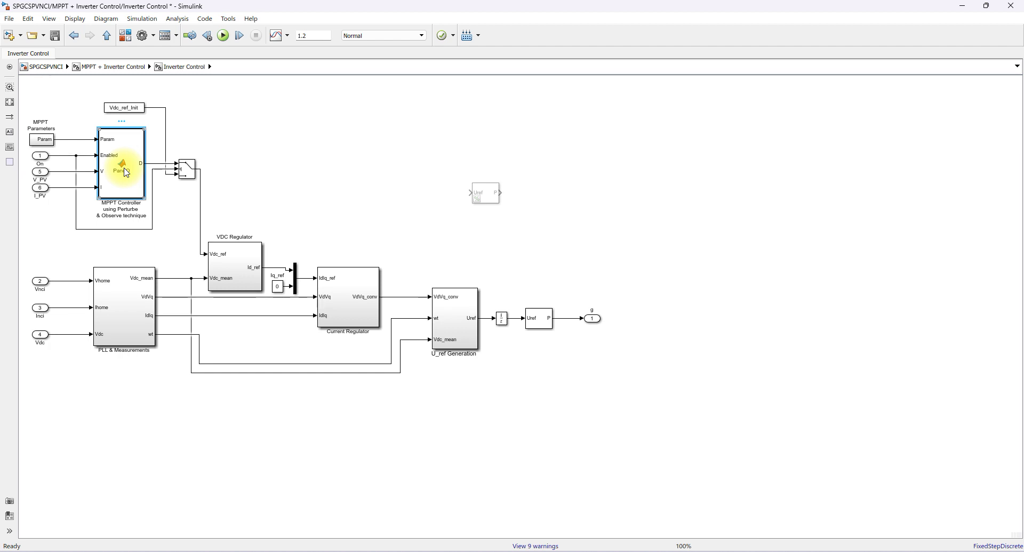
click(65, 187)
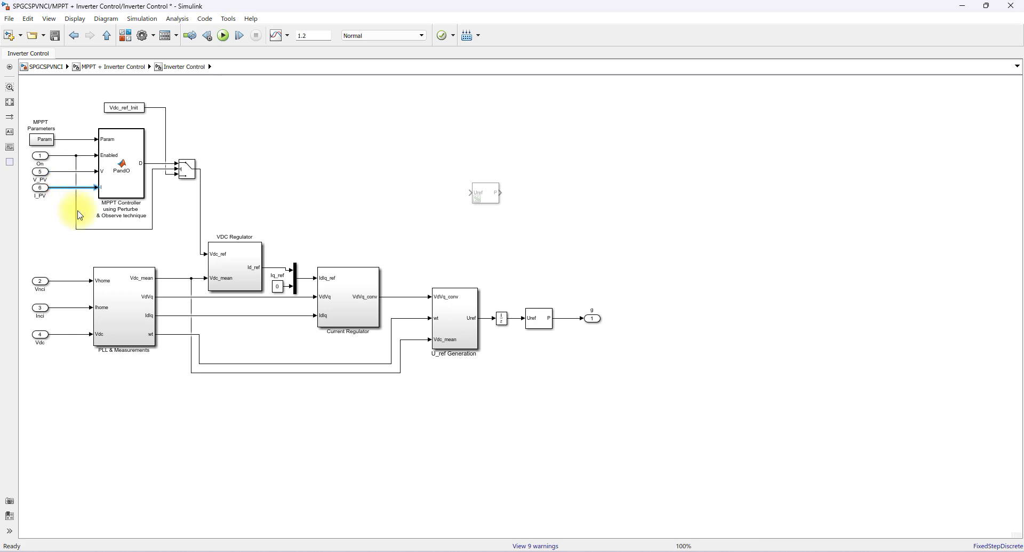
double_click(133, 171)
scroll(356, 207, down, 10)
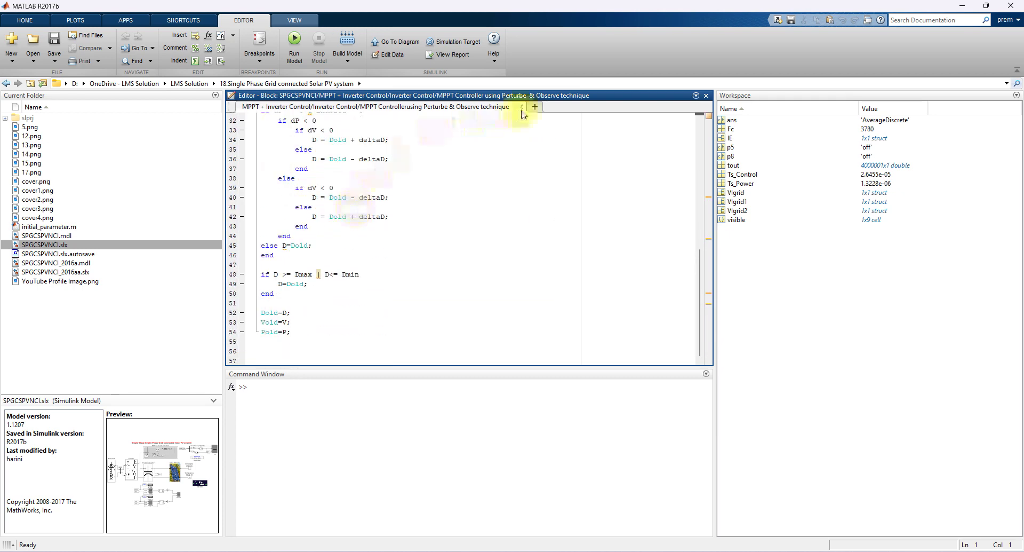
key(ctrl+w)
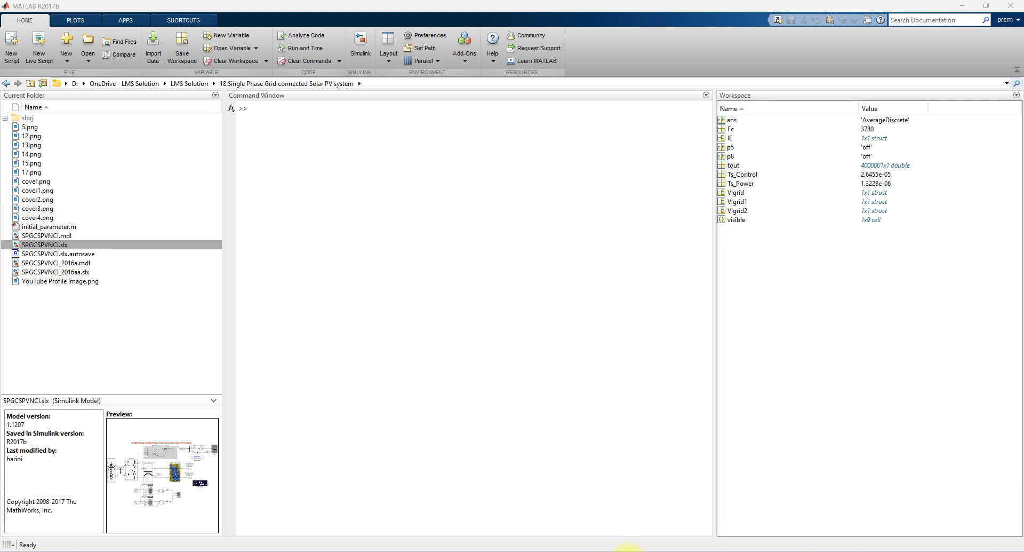
mouse_move(627, 549)
click(639, 512)
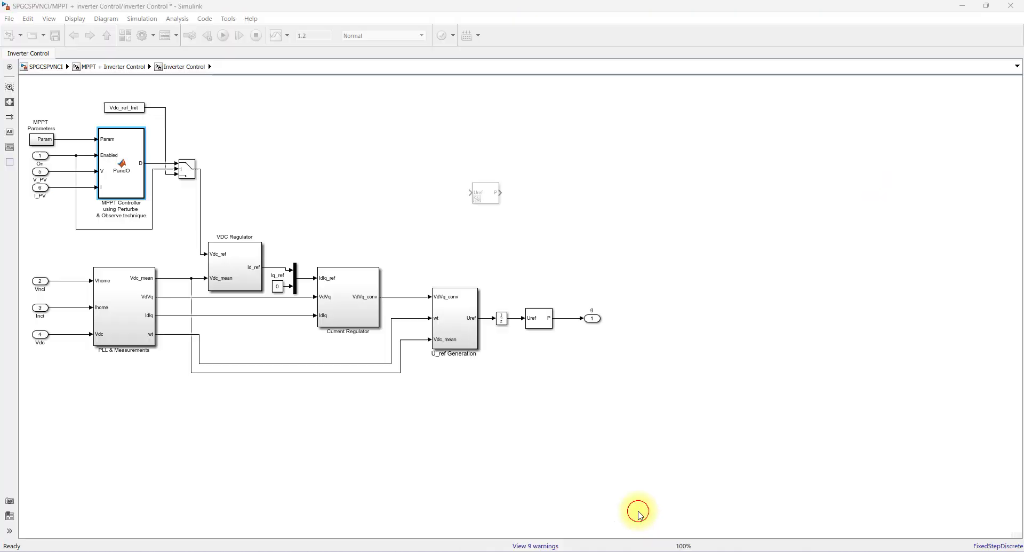
Trace the Vdc_ref and Vdc_mean signals into the VDC Regulator, inspect that subsystem, and return to Inverter Control.
click(201, 202)
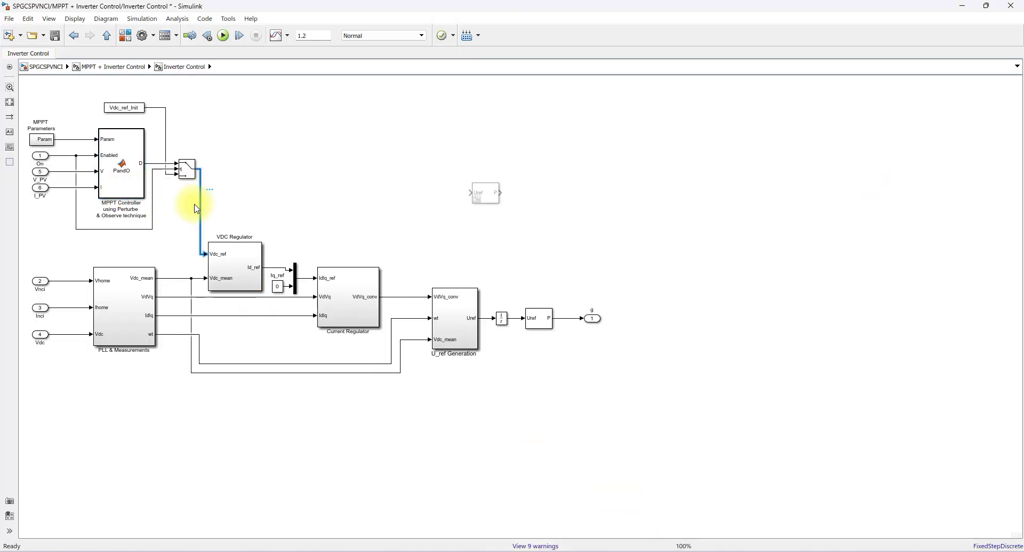
click(171, 278)
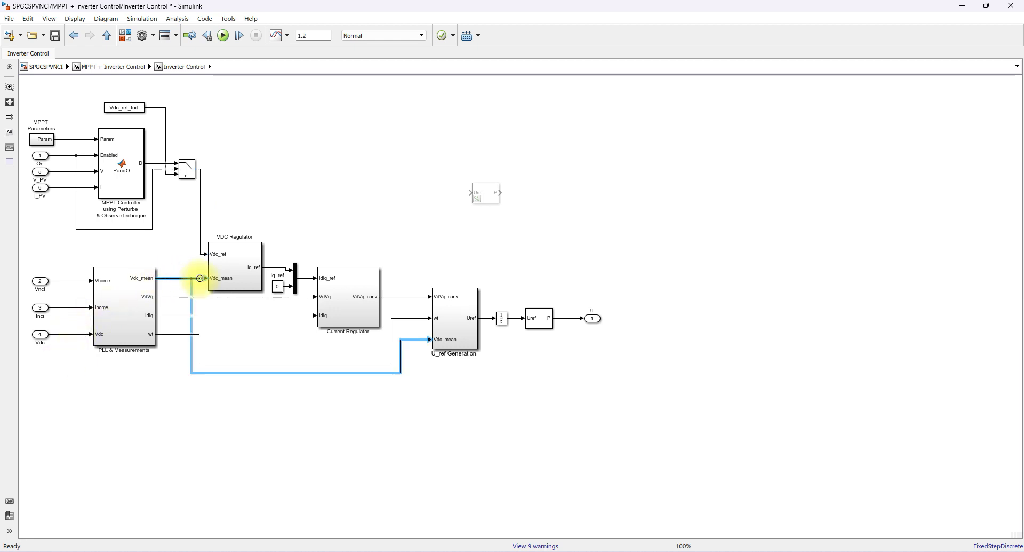
double_click(232, 272)
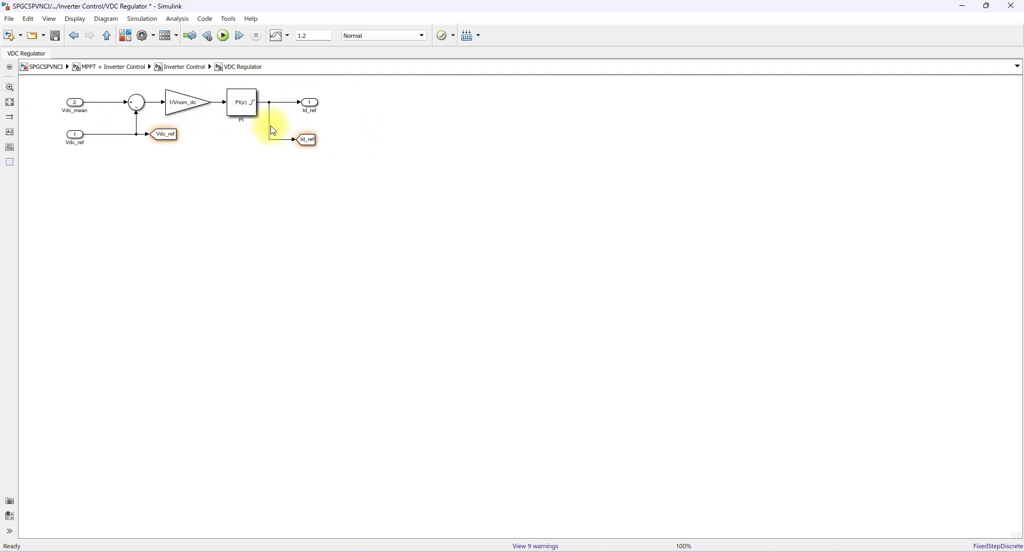
click(107, 35)
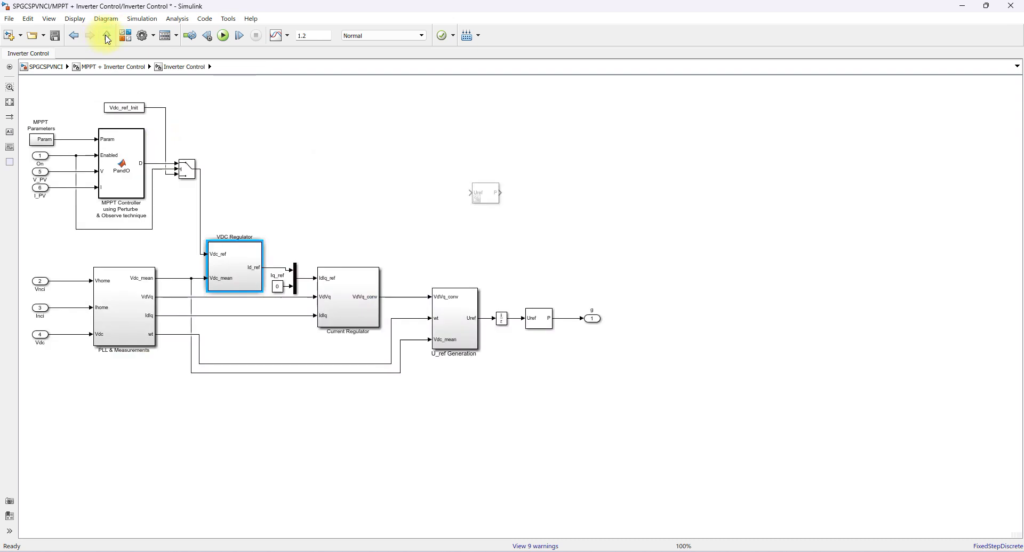
Examine the PLL & Measurements subsystem and return to Inverter Control.
click(123, 335)
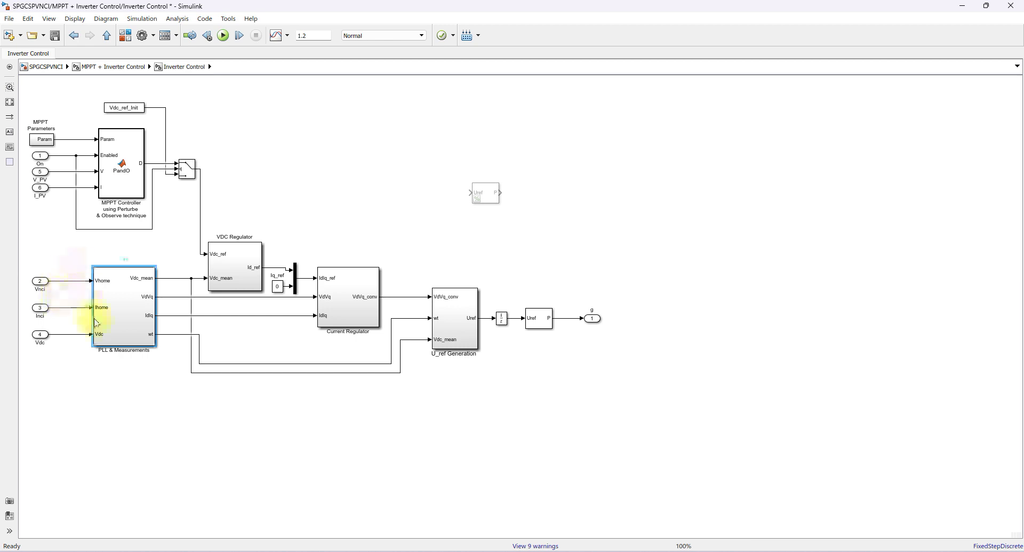
double_click(139, 302)
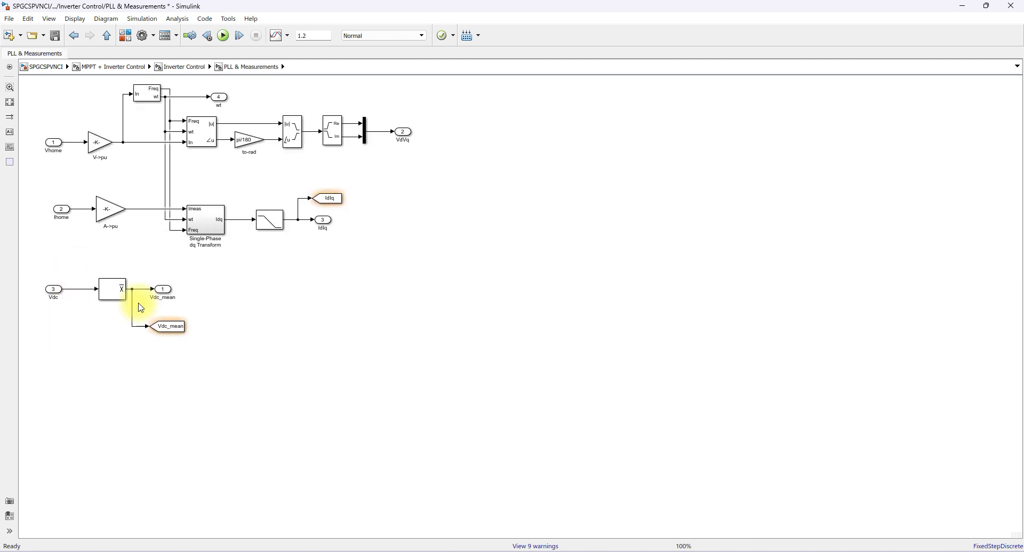
click(108, 38)
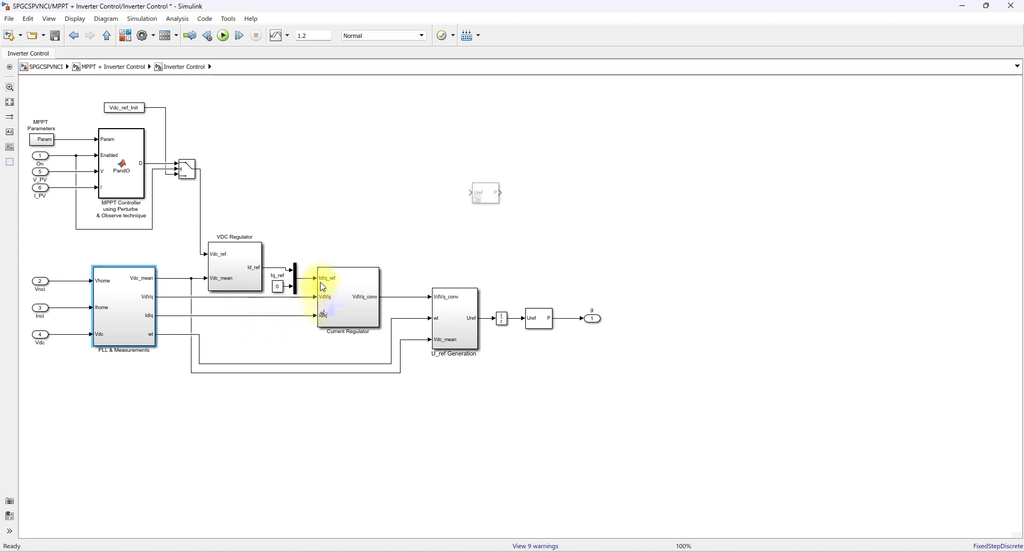
Inspect the Current Regulator and U_ref Generation subsystems one after the other, returning to Inverter Control.
double_click(350, 305)
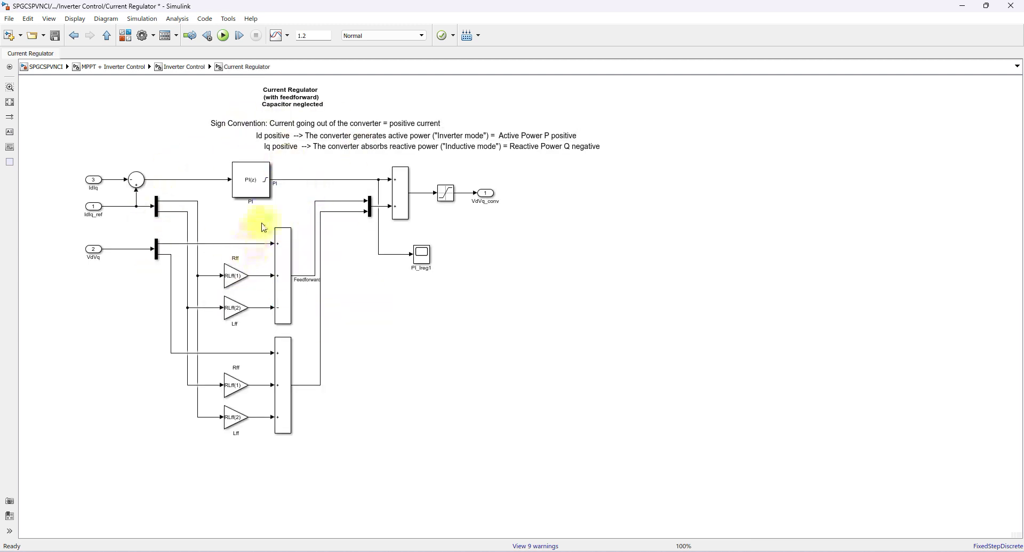
click(107, 36)
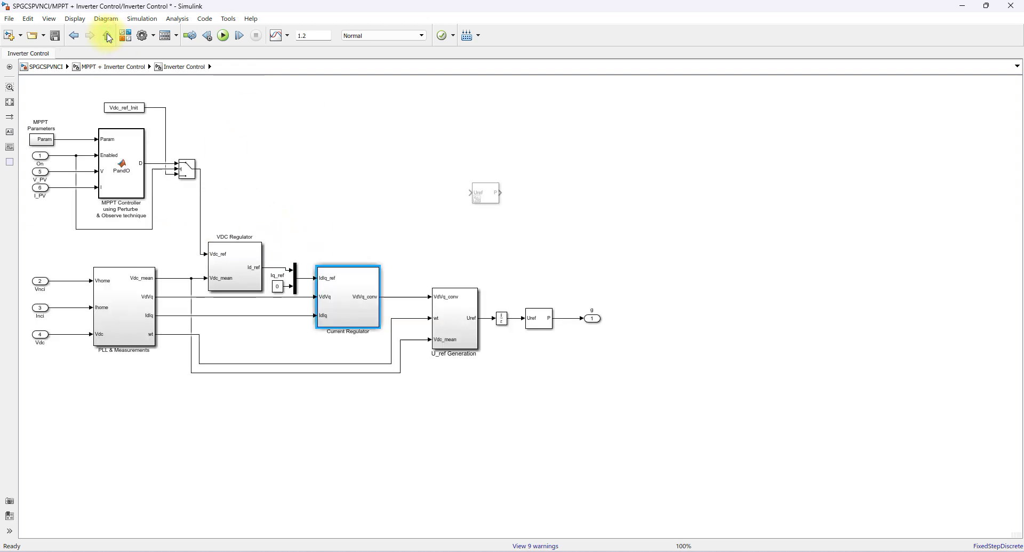
click(397, 303)
double_click(456, 332)
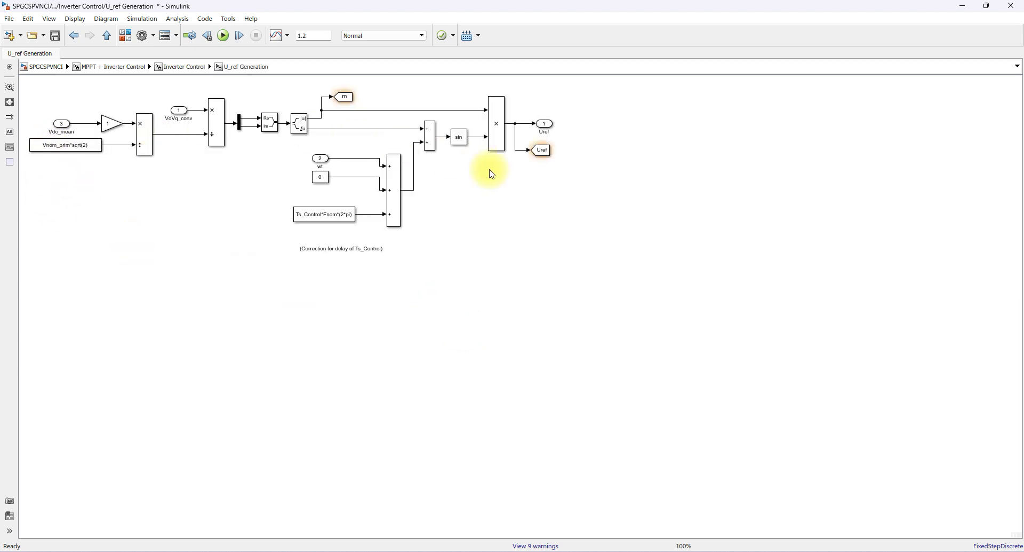
click(112, 36)
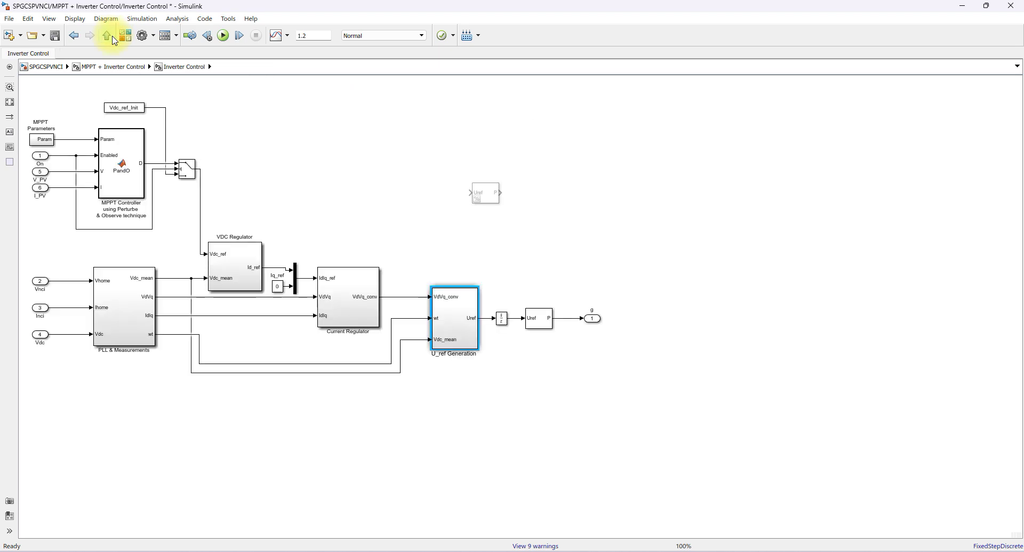
Review the PWM Generator (2-Level) block parameters and highlight its pulse output line to the g port.
double_click(537, 319)
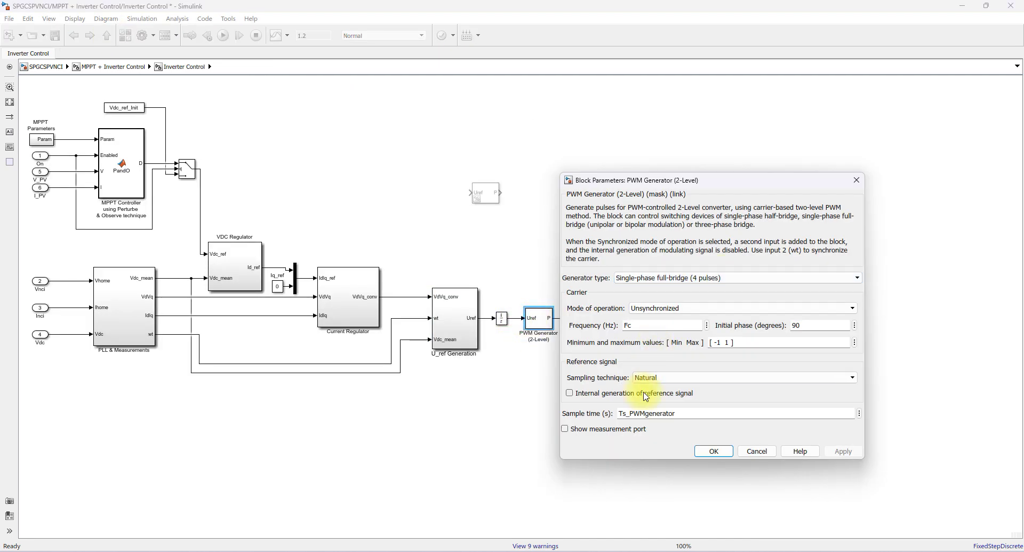
click(713, 452)
drag(554, 318, 584, 318)
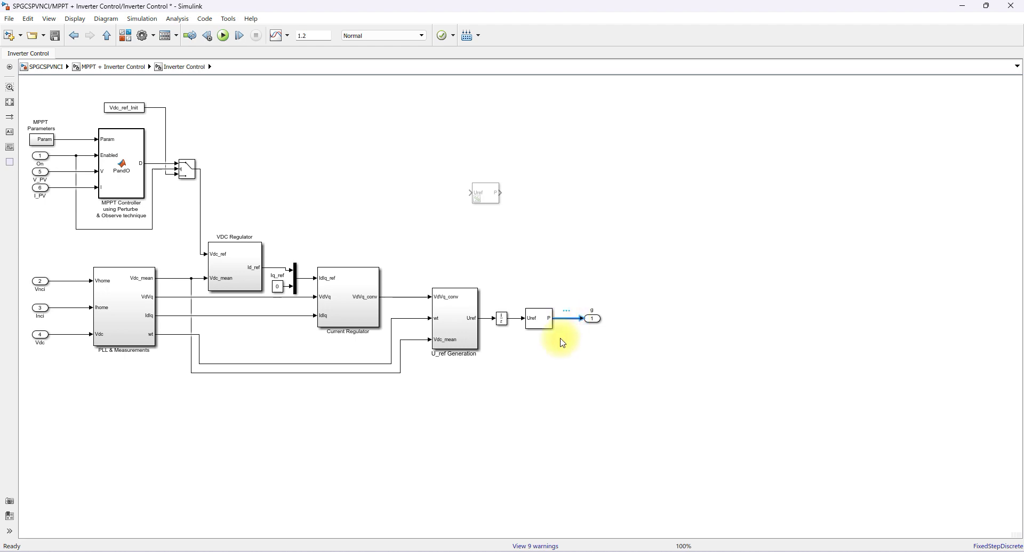
Return to the top-level model, look inside the Inverter subsystem where the Gate signal drives the Universal Bridge, and go back up.
click(107, 35)
click(107, 36)
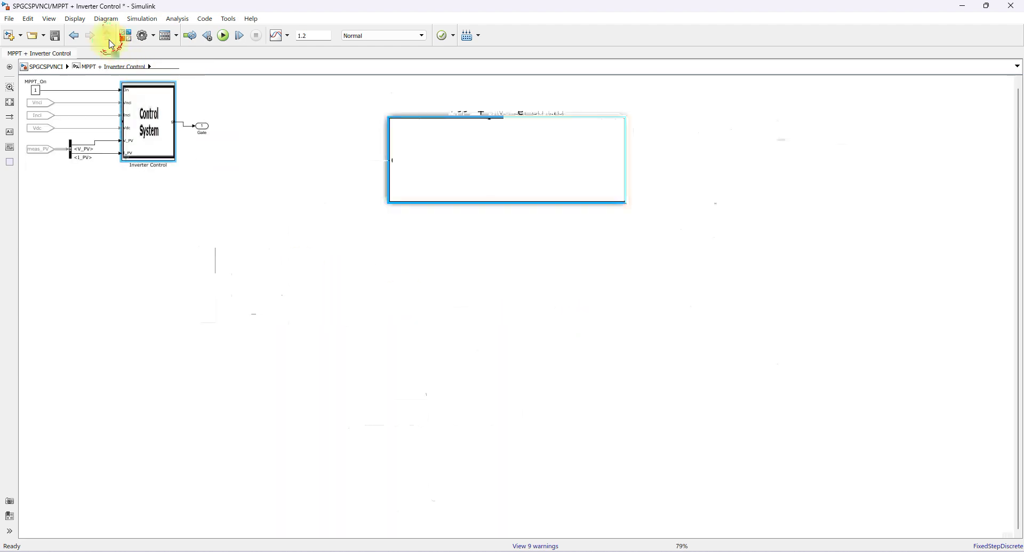
click(331, 256)
double_click(309, 254)
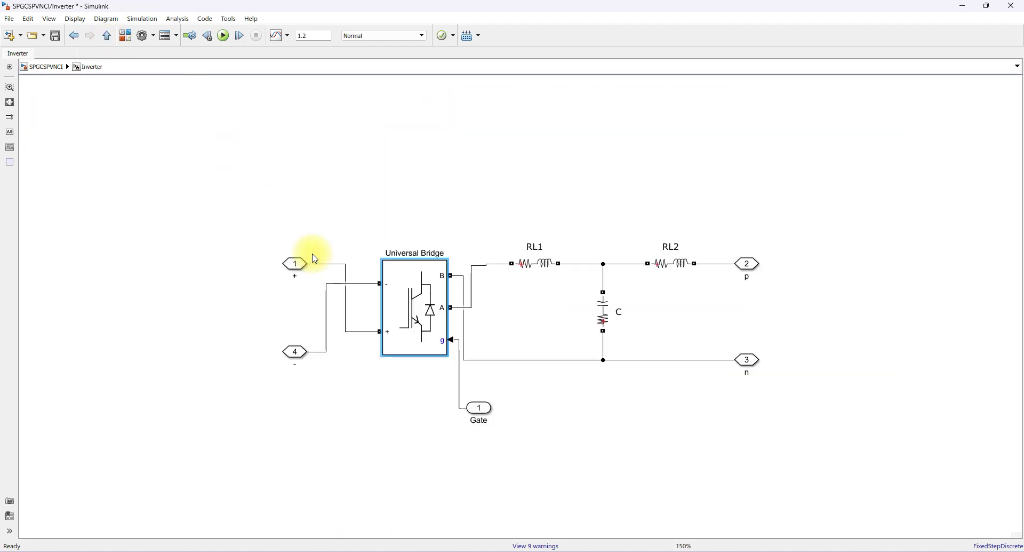
click(107, 38)
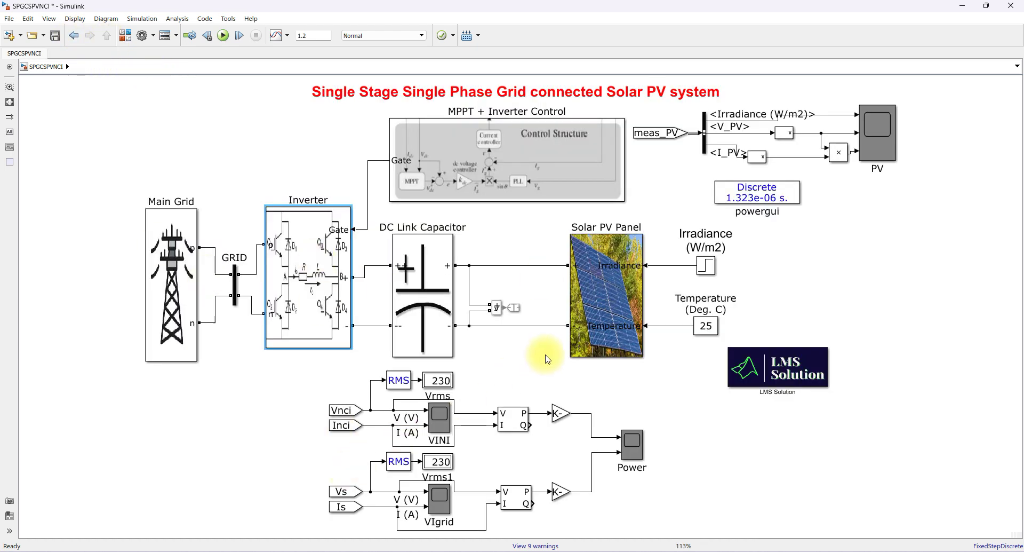
Check the step parameters of the Irradiance block and view the PV scope's irradiance, voltage and power plots.
double_click(701, 269)
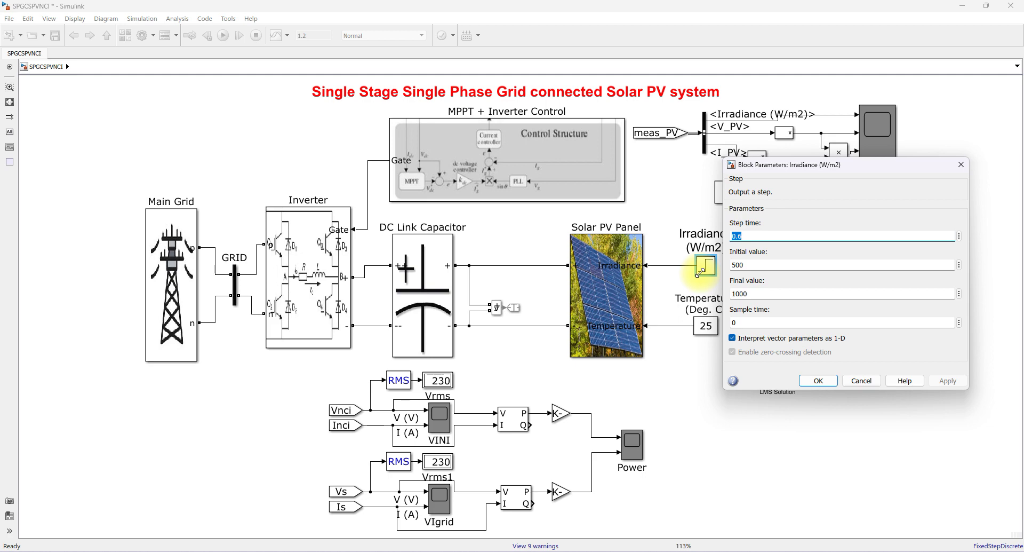
click(818, 380)
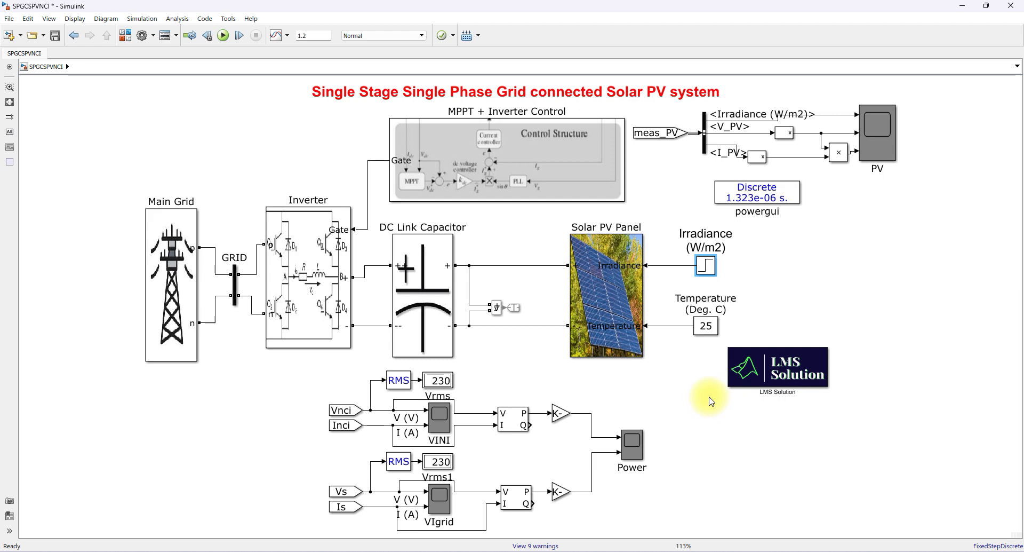
double_click(884, 128)
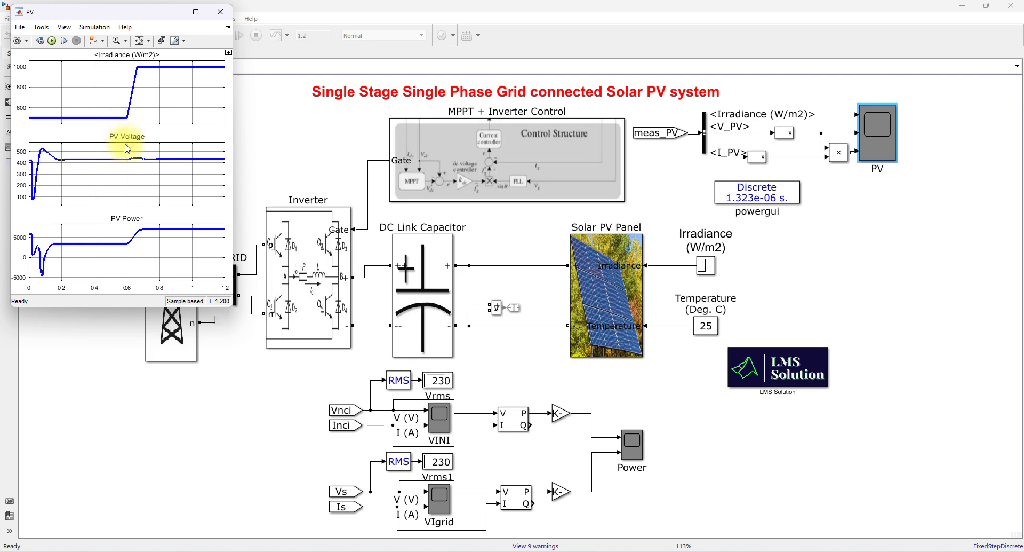
click(703, 439)
Compare the voltage and current waveforms in the VINI and VIgrid scopes, and return to the model.
click(446, 421)
double_click(447, 425)
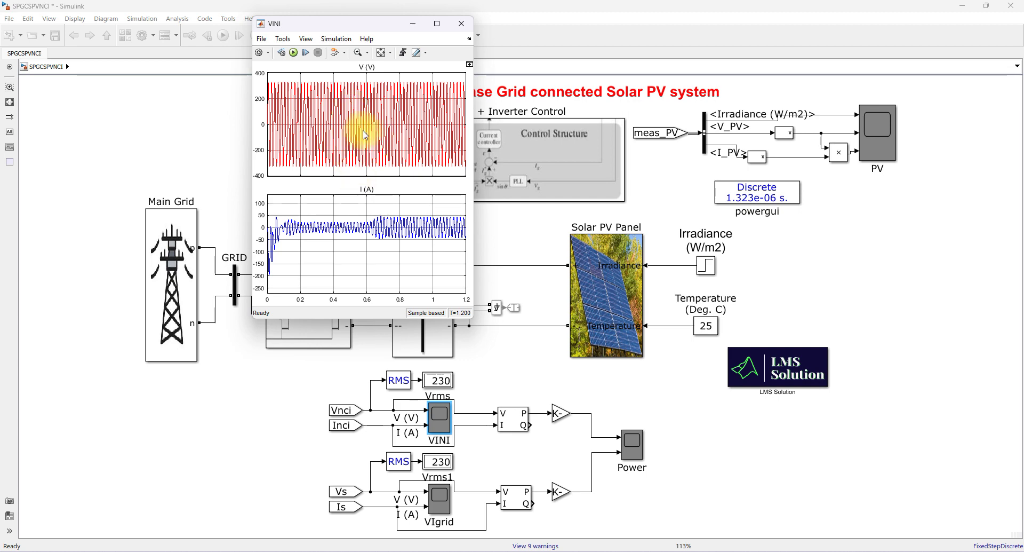
double_click(444, 500)
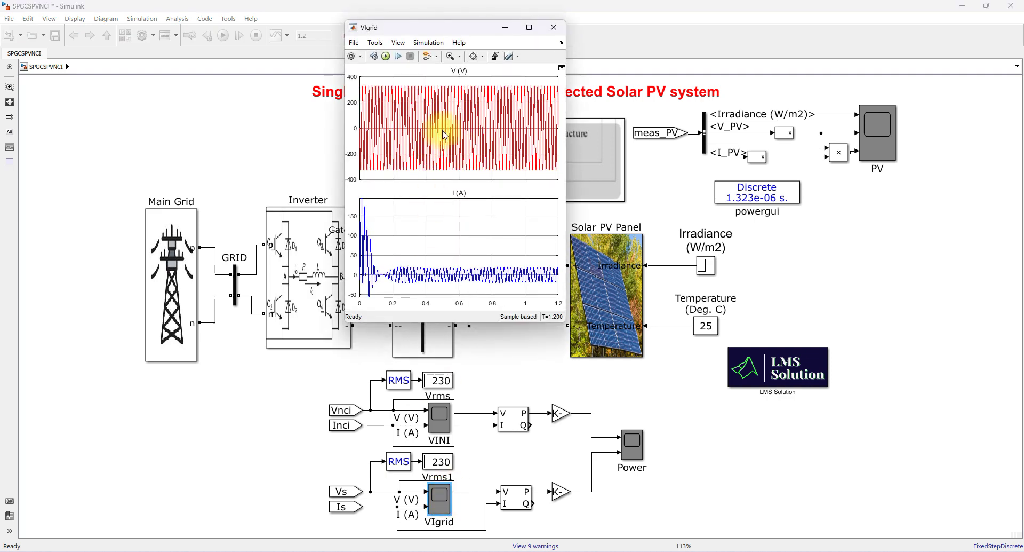
double_click(439, 424)
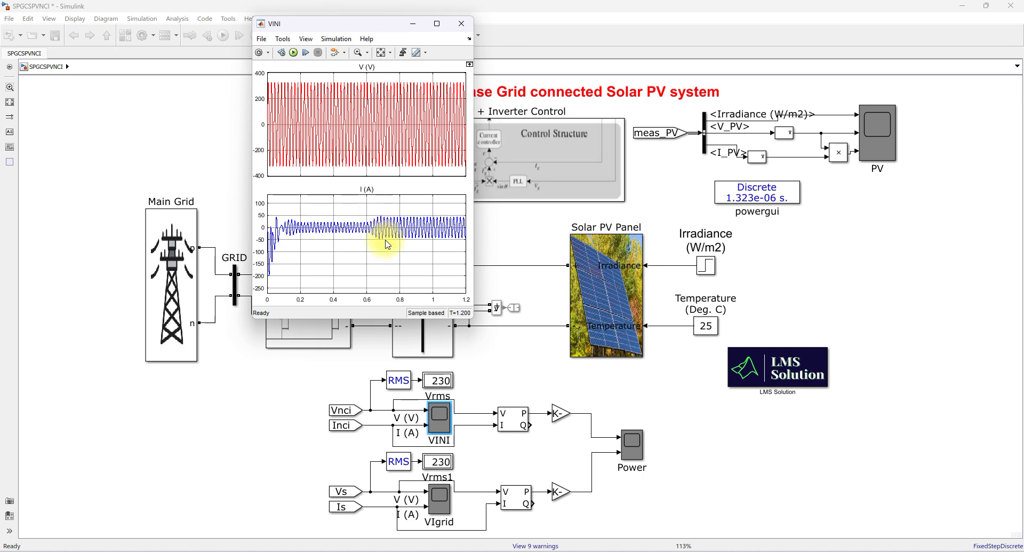
click(299, 399)
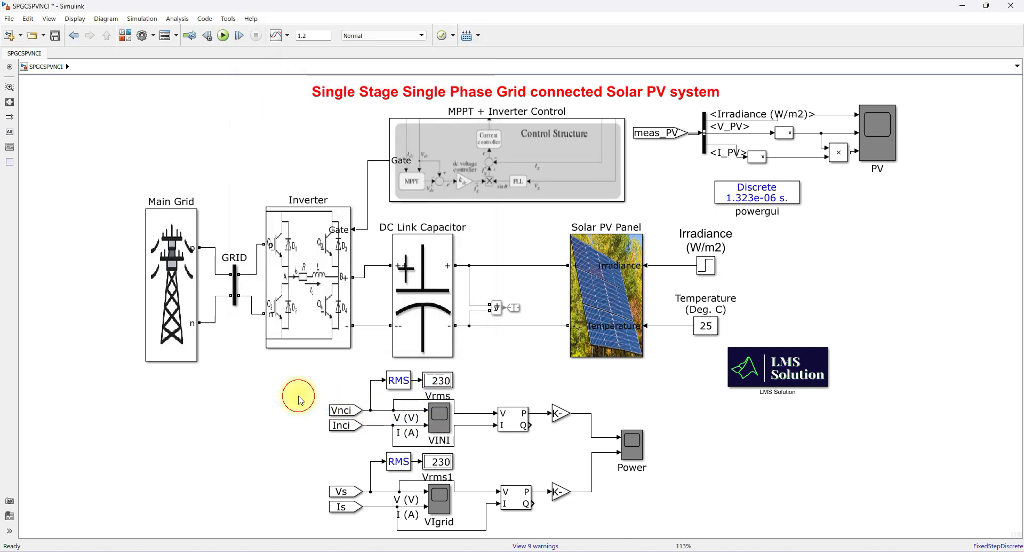
Locate the measurement tags for the scopes inside the Main Grid and GRID subsystems, returning to the top-level model.
click(447, 385)
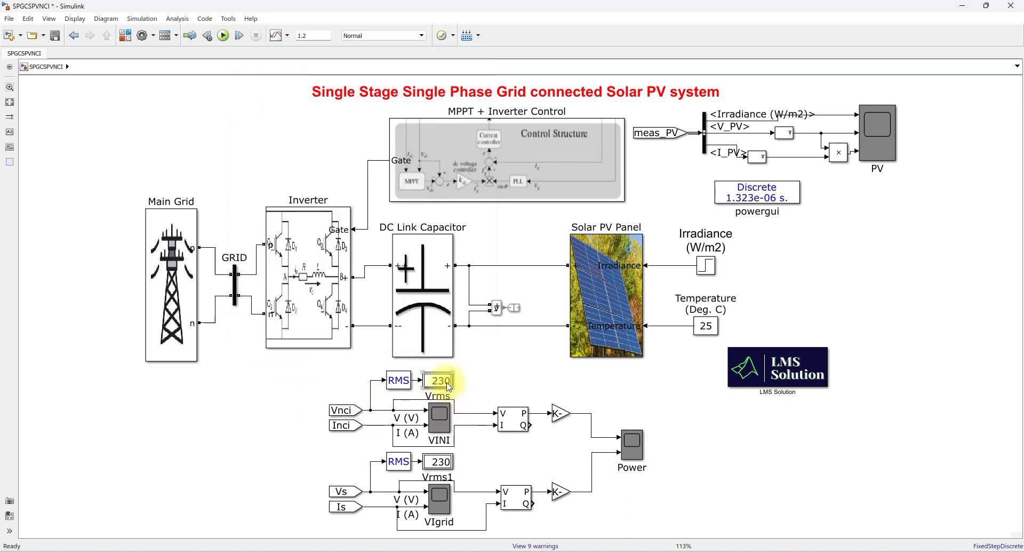
click(443, 420)
double_click(188, 320)
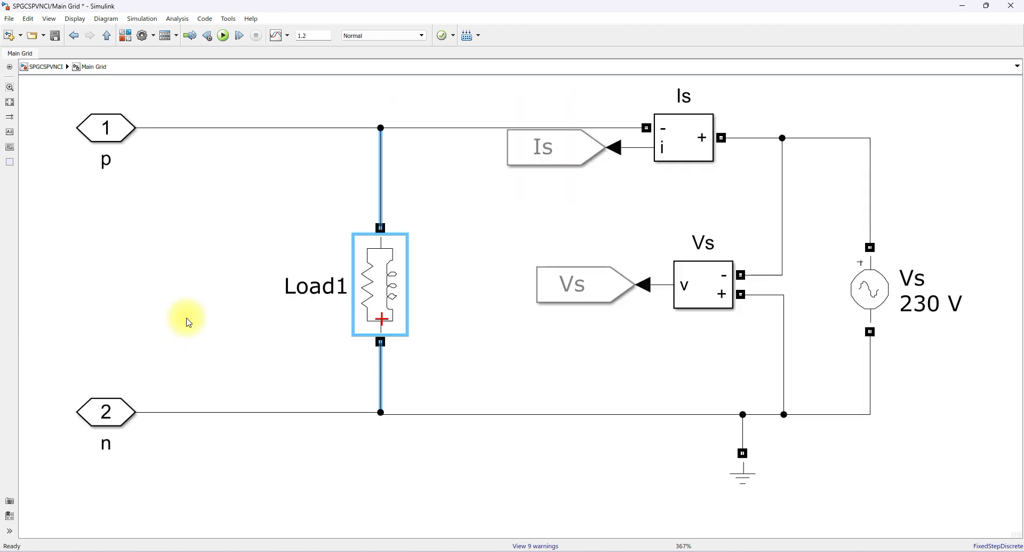
click(201, 323)
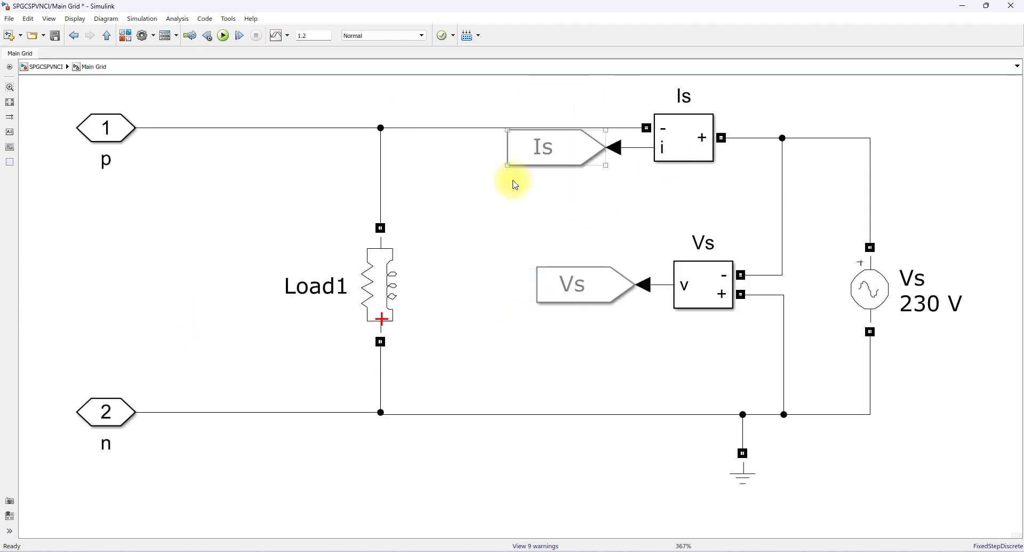
click(107, 35)
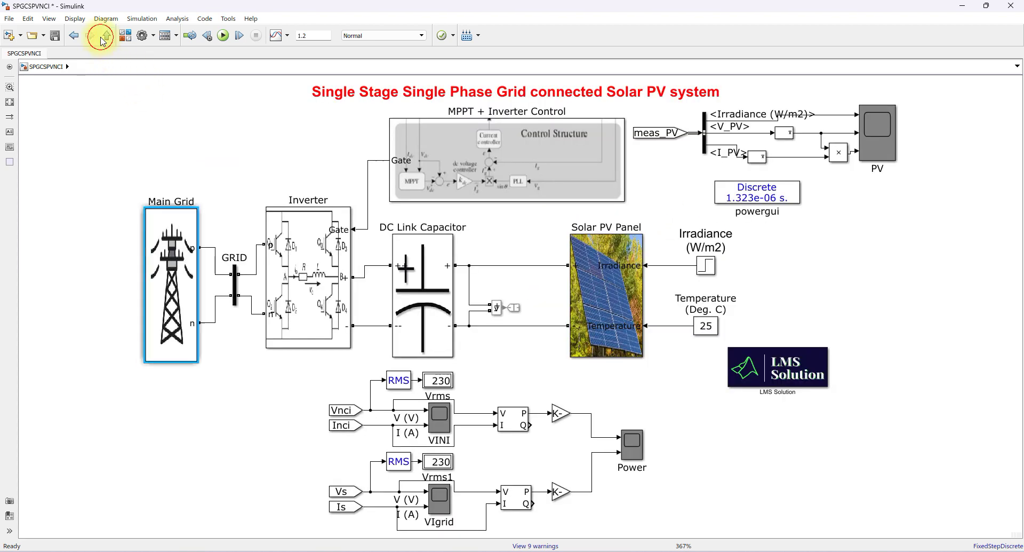
double_click(235, 279)
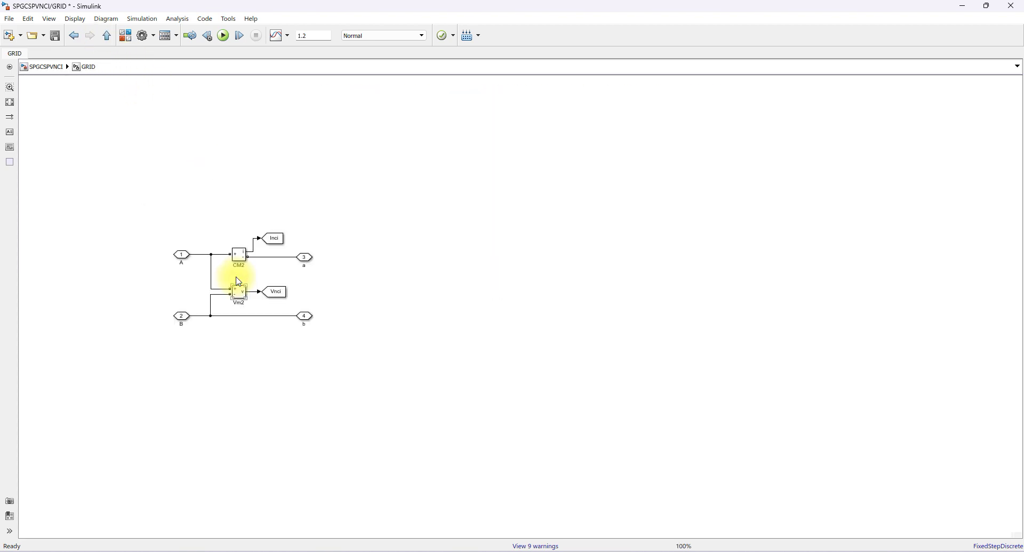
click(107, 35)
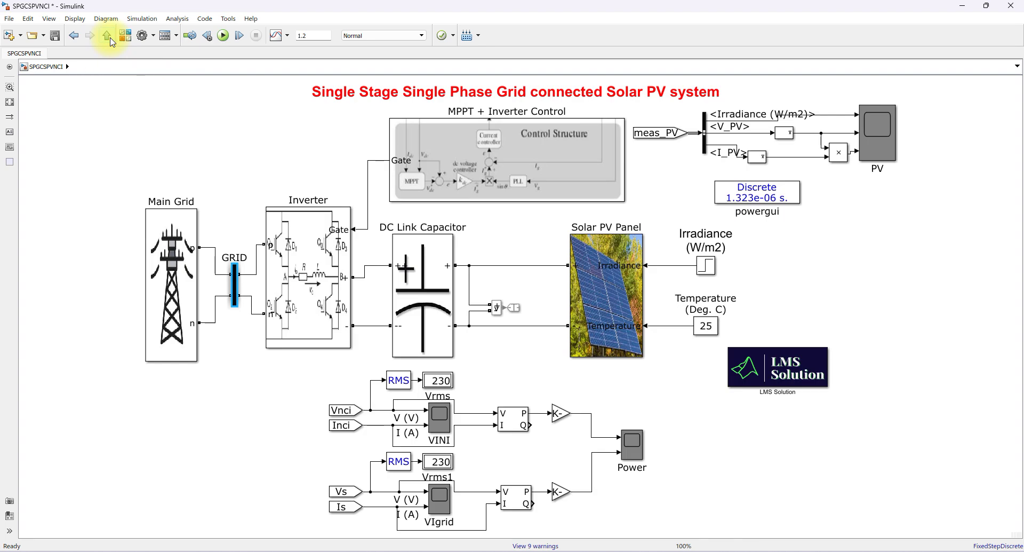
Review the VINI, VIgrid and Power scope plots of inverter and grid behaviour, and return to the model.
double_click(440, 416)
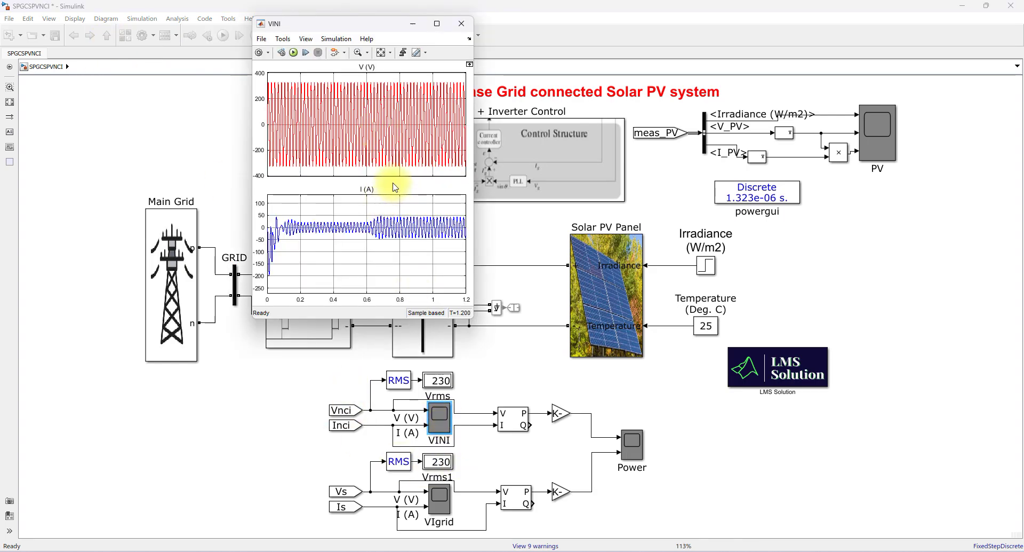
double_click(438, 496)
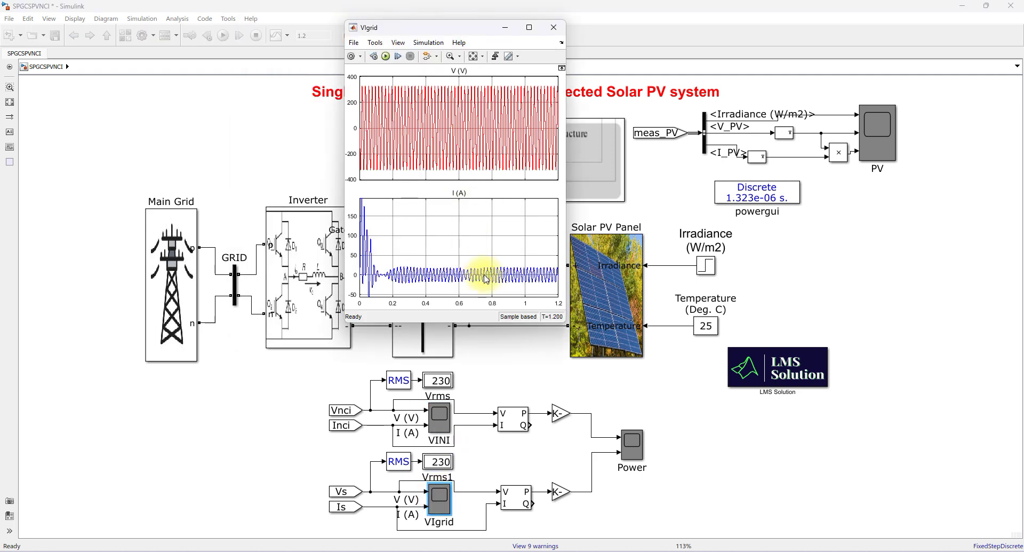
double_click(632, 445)
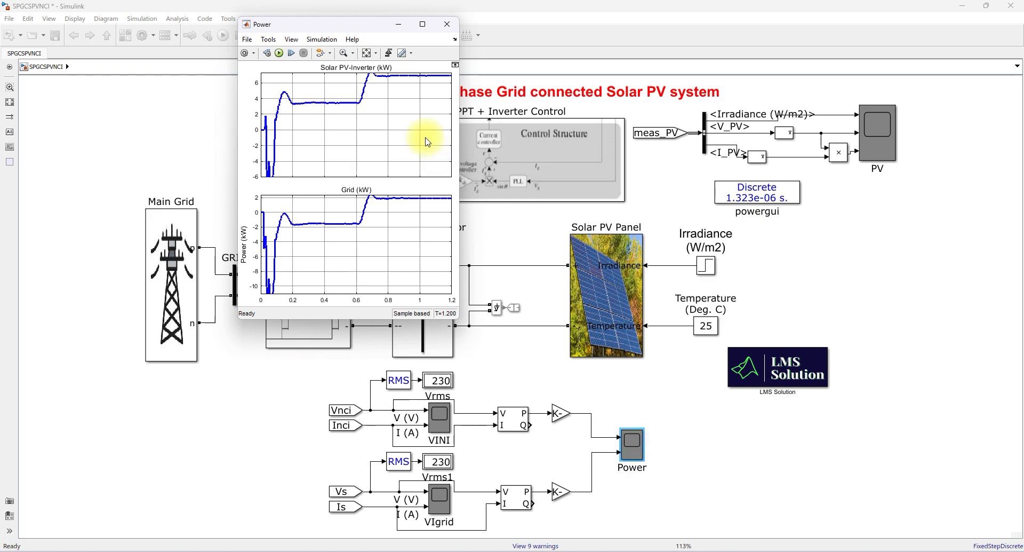
click(624, 405)
Run the simulation and bring the VINI and VIgrid scope windows to the front to watch their waveforms.
click(308, 101)
click(223, 35)
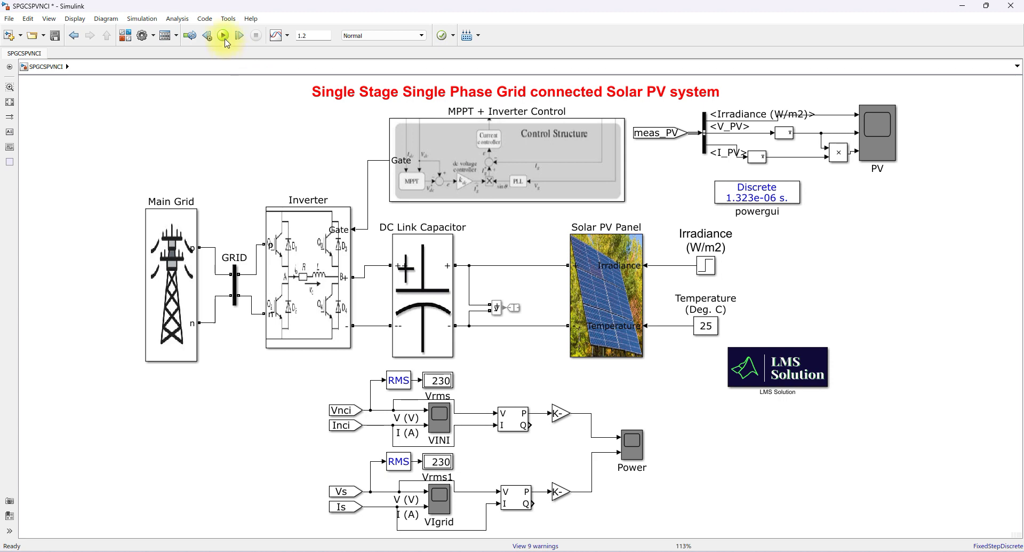
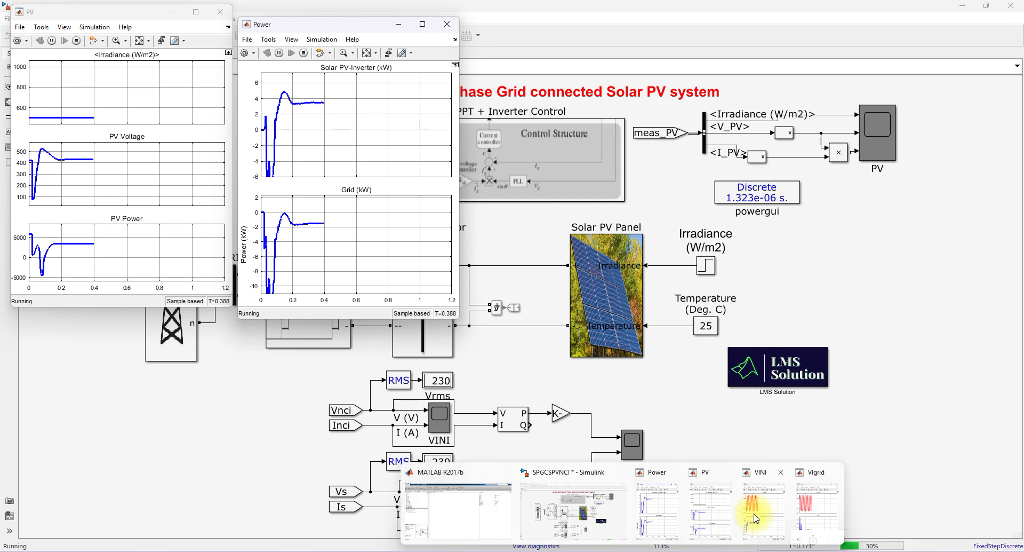
click(763, 507)
click(822, 504)
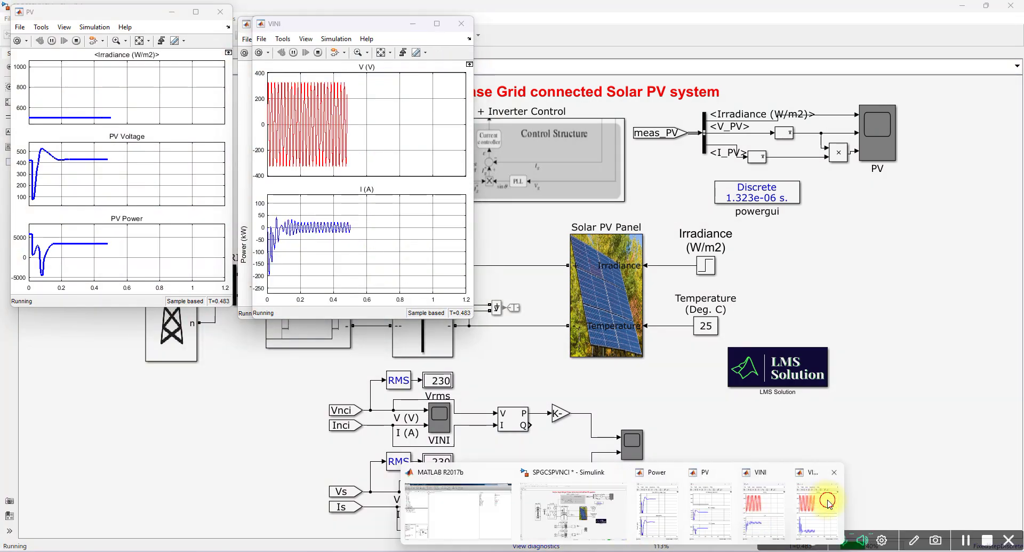
Arrange the PV, Power, VINI and VIgrid scope windows side by side so all waveforms can be watched during the simulation.
drag(462, 32, 875, 31)
drag(376, 27, 646, 24)
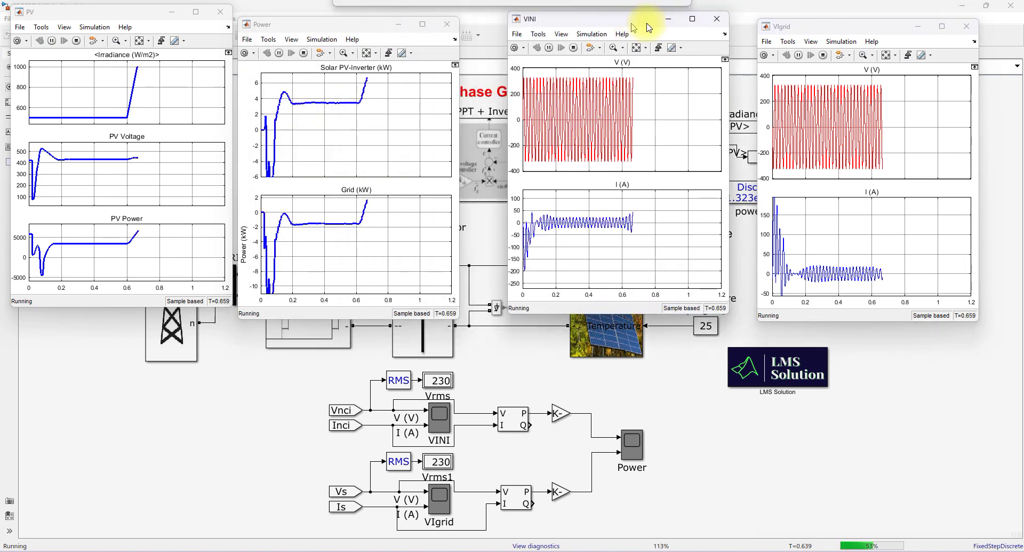
drag(365, 26, 407, 23)
click(118, 14)
drag(118, 14, 129, 27)
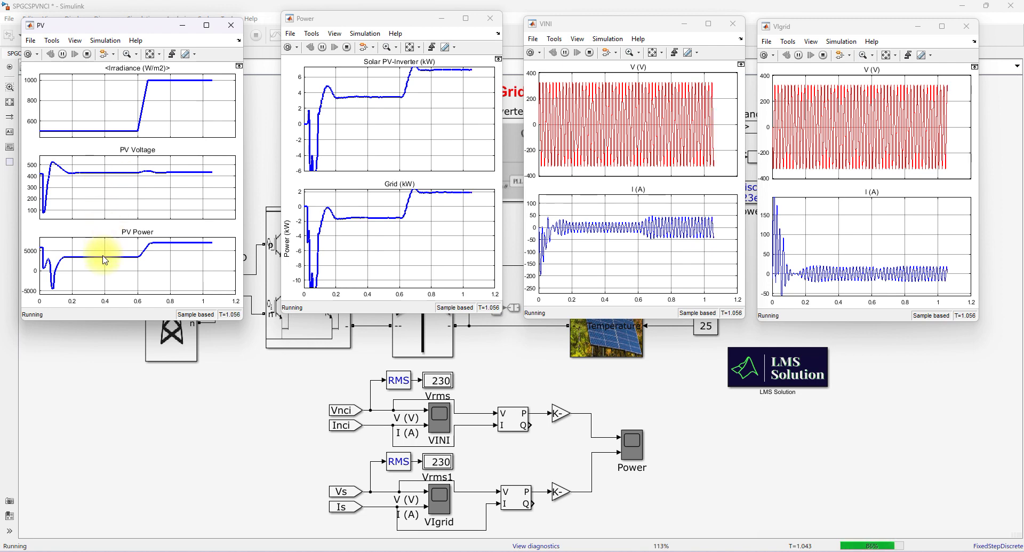
Examine the PV Power trace closely around 0.4 s in the PV scope, restore the full plots and trace the irradiance rise.
click(126, 54)
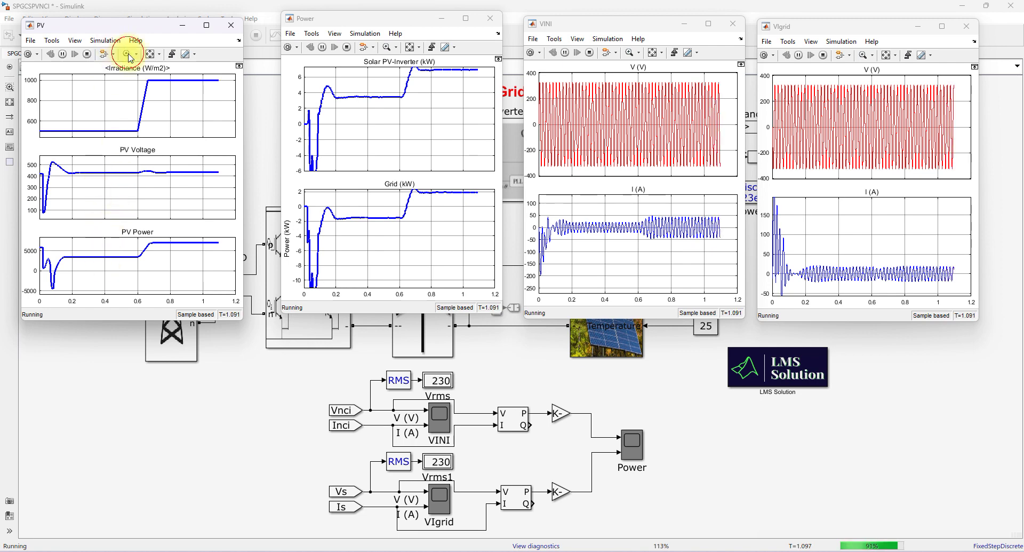
drag(103, 245, 110, 281)
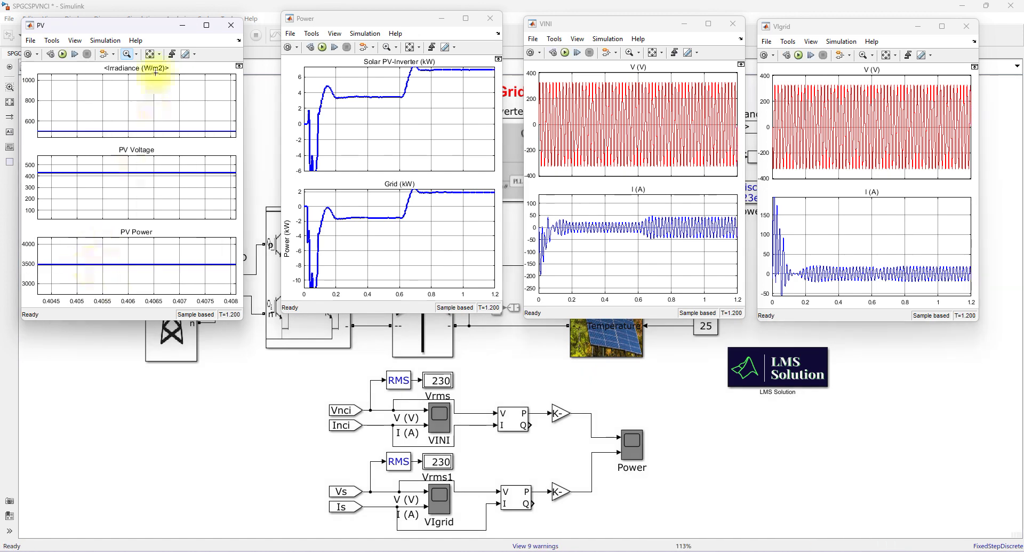
click(151, 54)
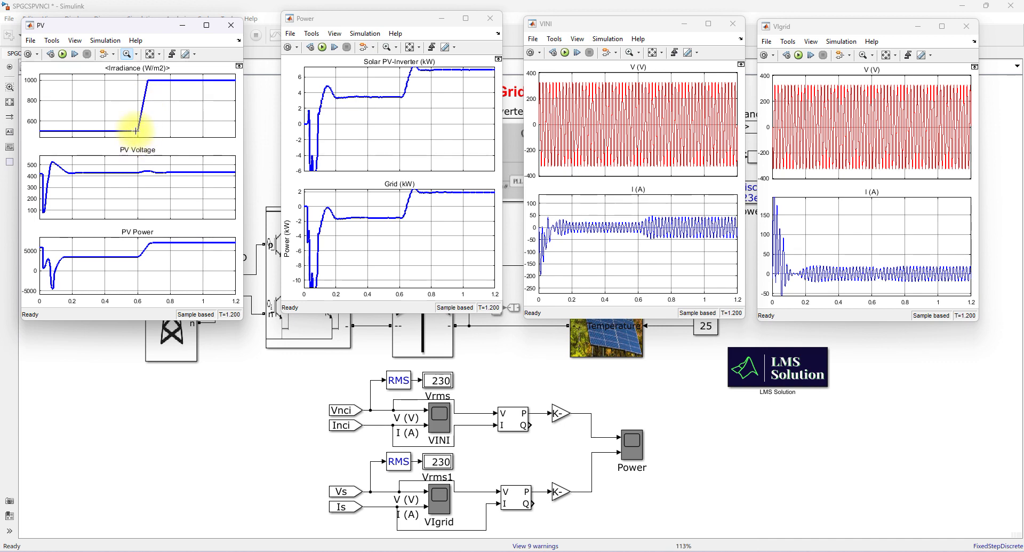
key(F12)
drag(136, 131, 173, 98)
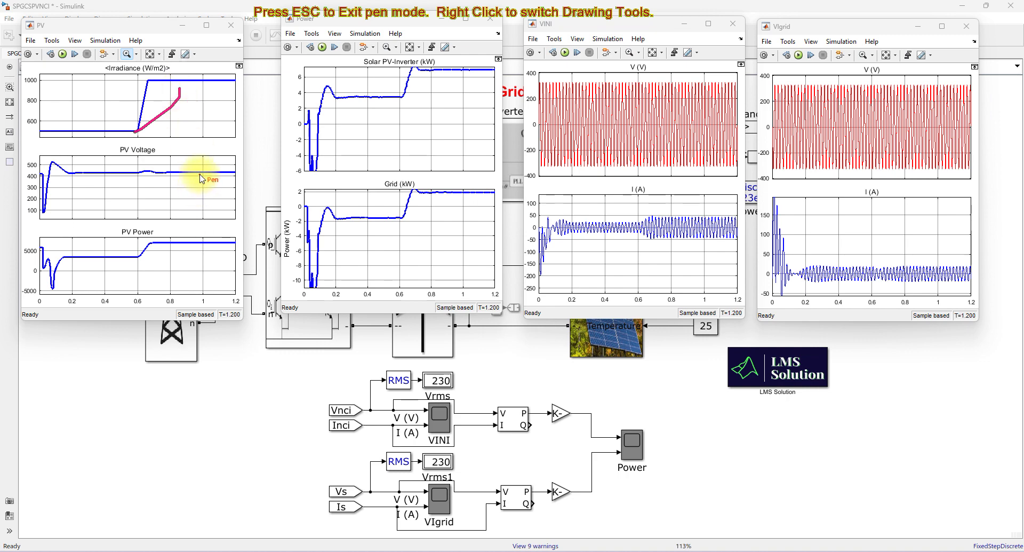
key(Escape)
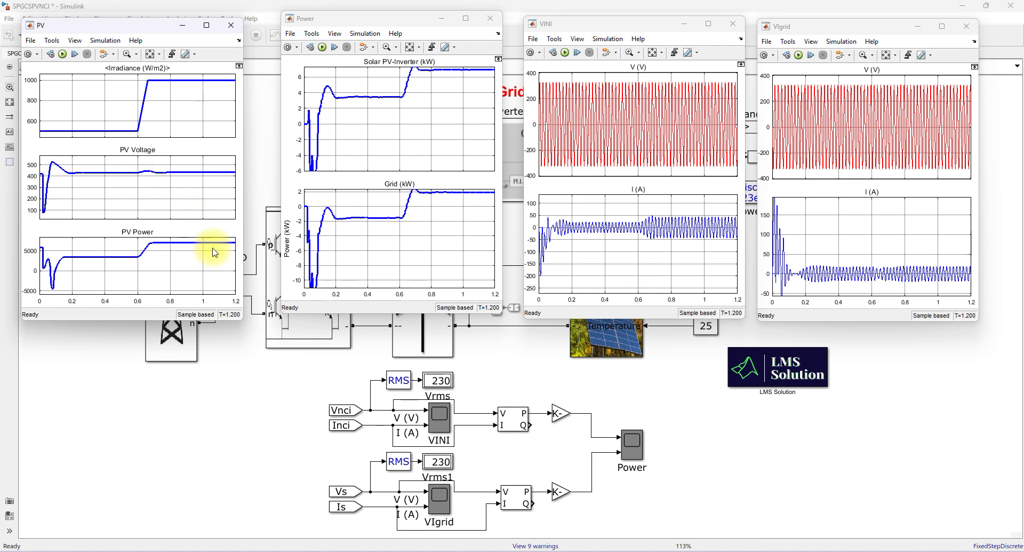
Zoom in on the PV Power trace around 1.02 s in the PV scope to read the power at the higher irradiance.
click(126, 54)
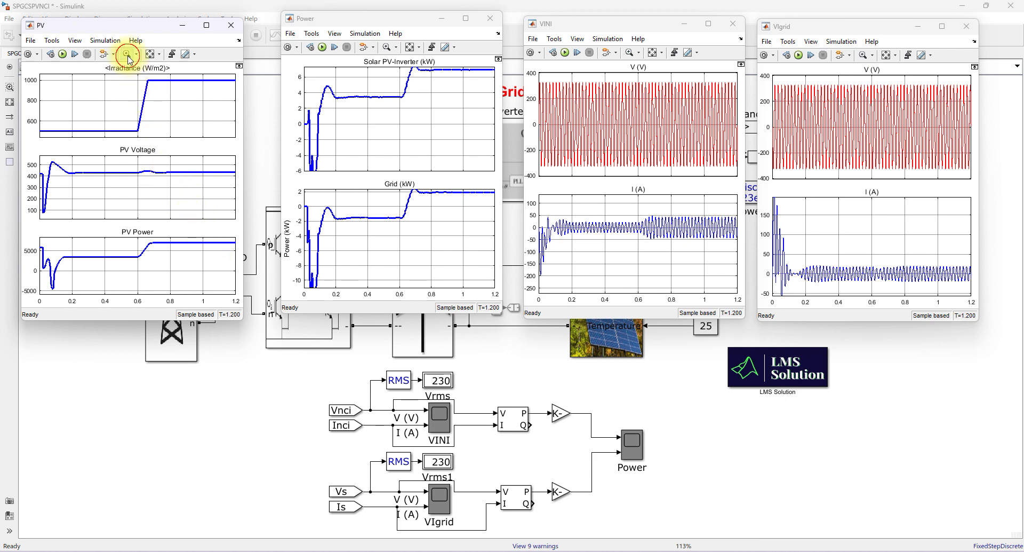
drag(210, 248, 196, 231)
click(204, 252)
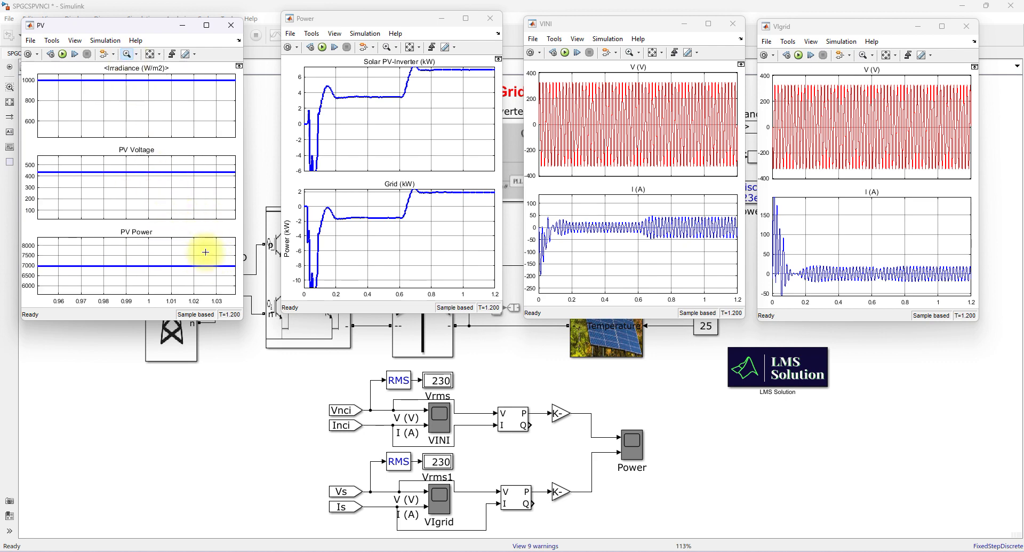
click(183, 257)
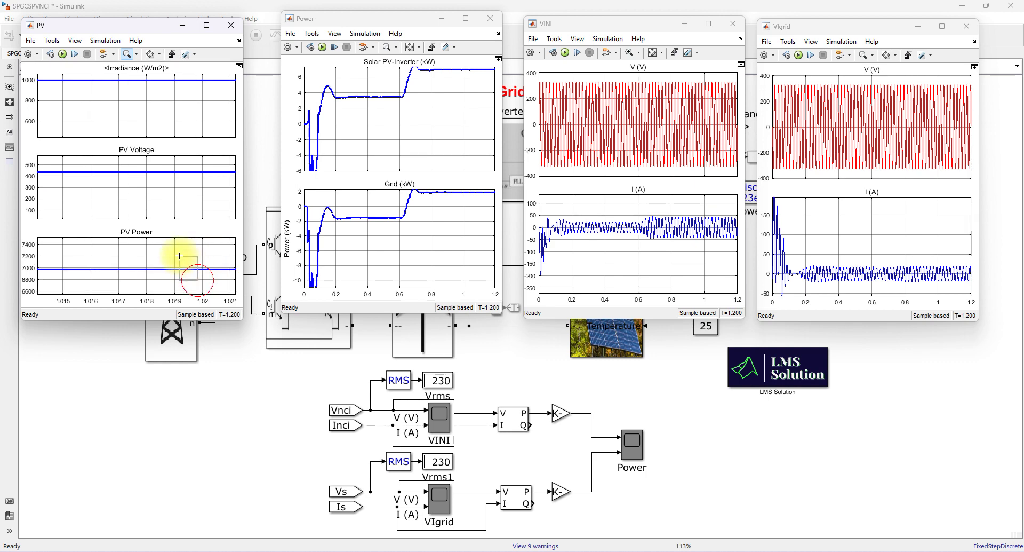
click(180, 250)
drag(181, 275, 177, 266)
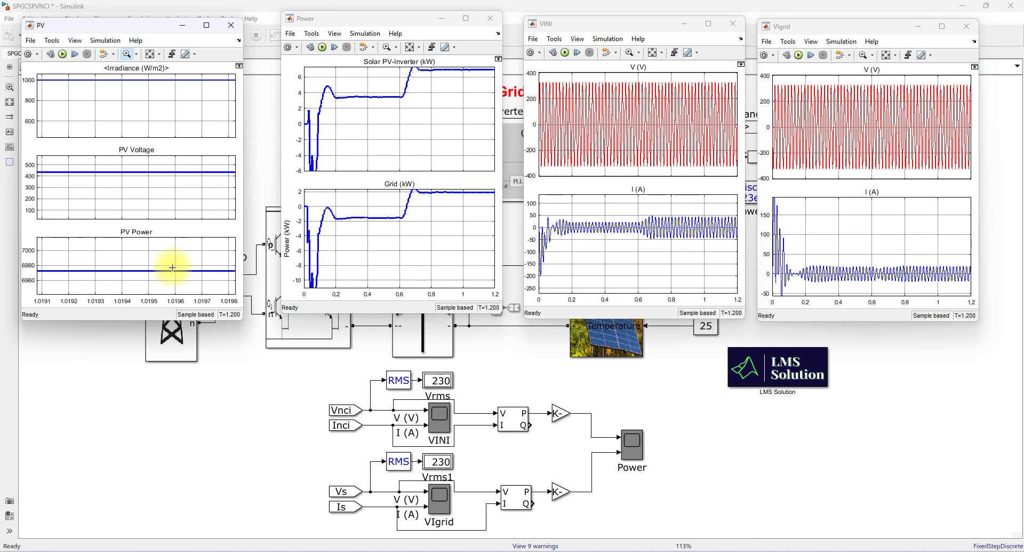
Fit the Power scope traces to their axes and zoom in on the Solar PV-Inverter power around 0.5 s.
click(405, 48)
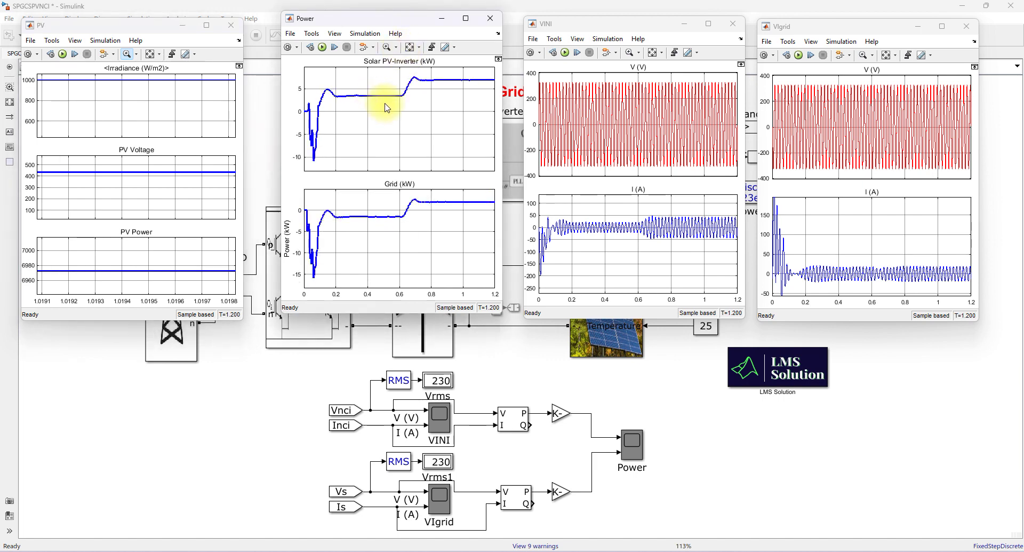
key(F9)
key(Escape)
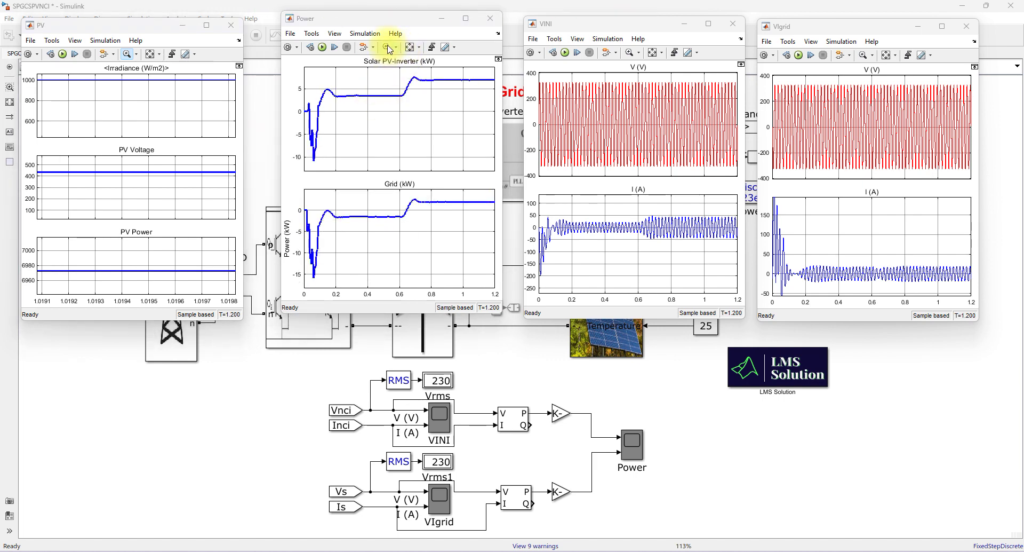
click(387, 47)
click(391, 100)
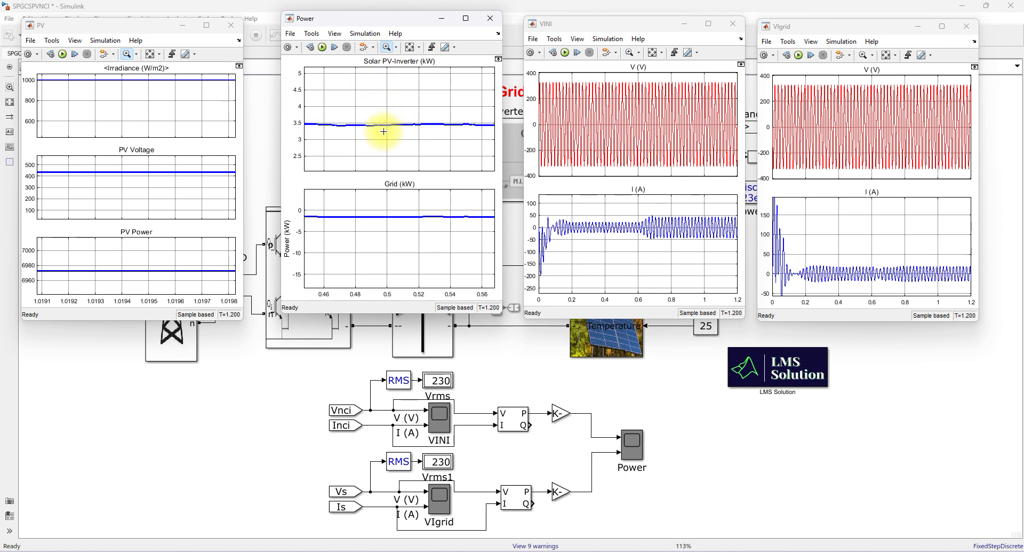
click(375, 109)
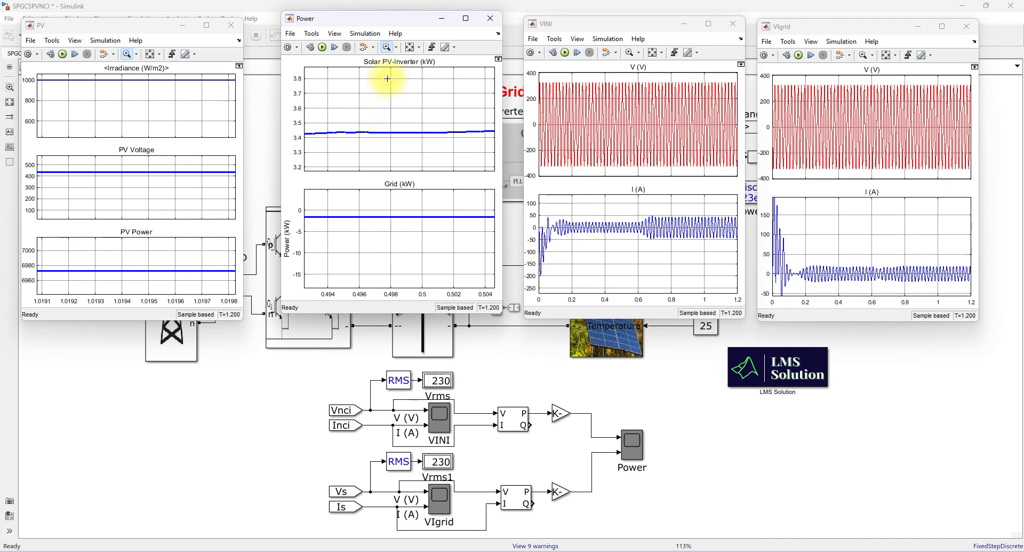
Restore the full Power scope plots and zoom in on the Solar PV-Inverter power around 0.99 s.
click(410, 47)
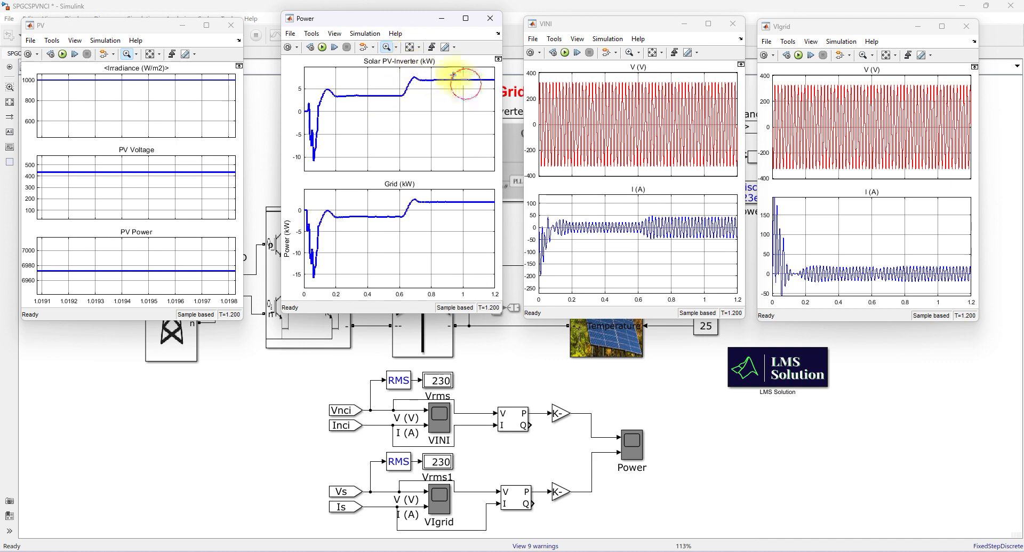
drag(453, 75, 466, 93)
drag(457, 134, 409, 110)
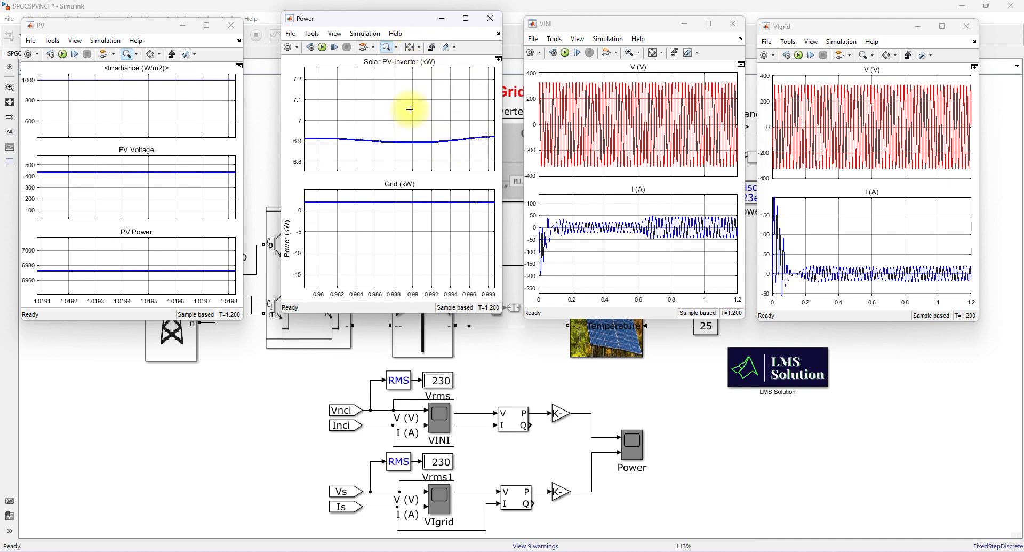
Examine the Grid power in the Power scope before and after the irradiance rise, around 0.45 s and 0.98 s.
click(410, 47)
drag(383, 224, 363, 206)
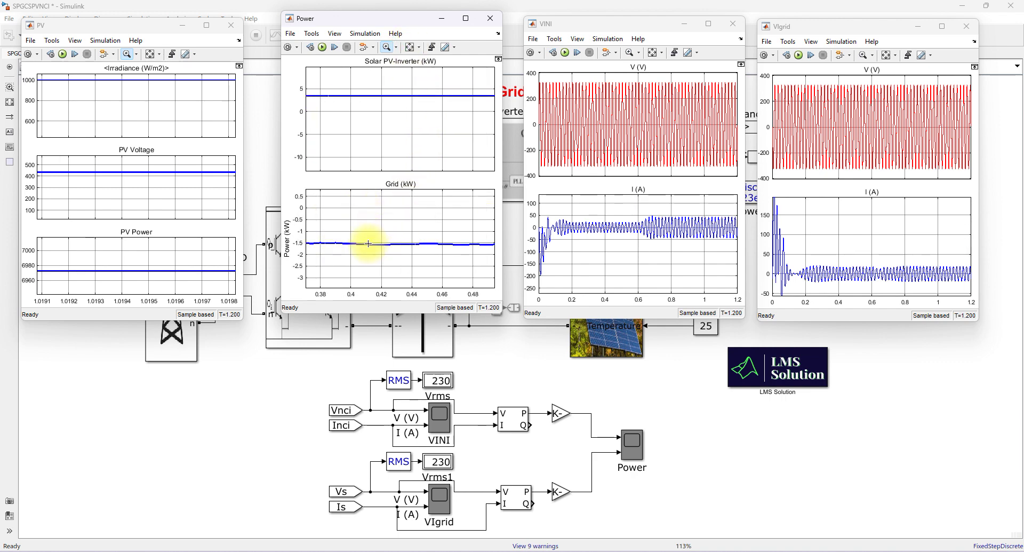
click(410, 47)
drag(466, 205, 453, 195)
click(410, 46)
drag(393, 222, 411, 260)
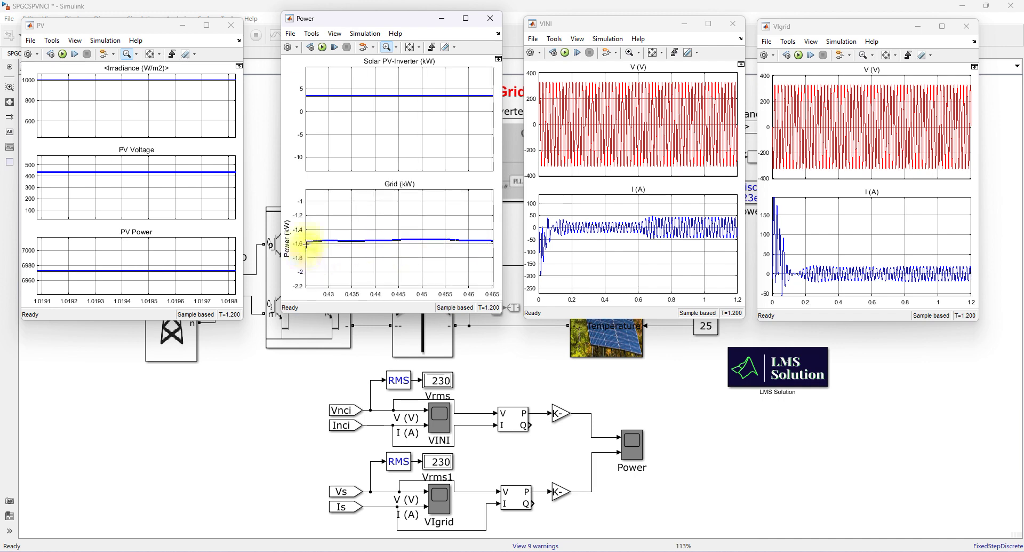
click(410, 47)
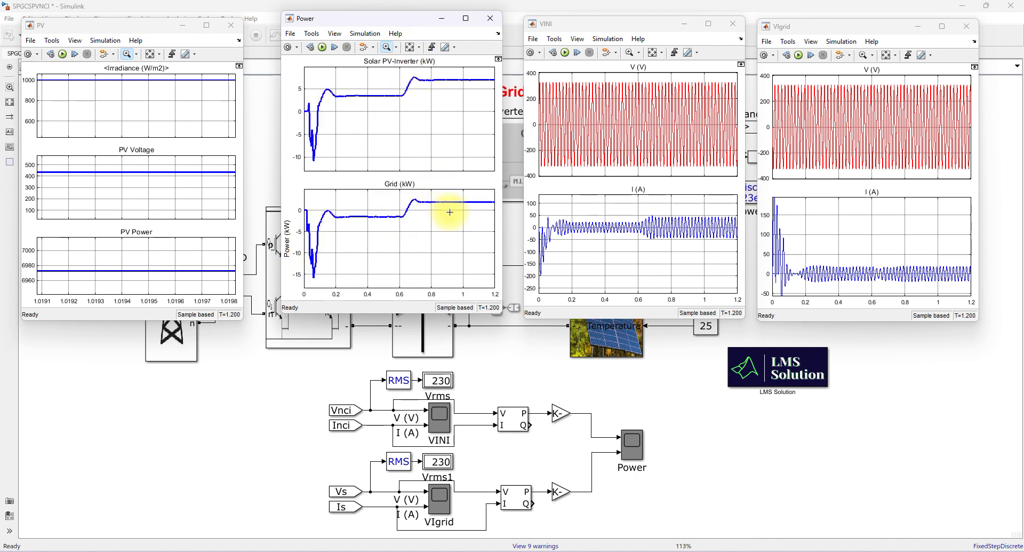
drag(473, 206, 444, 191)
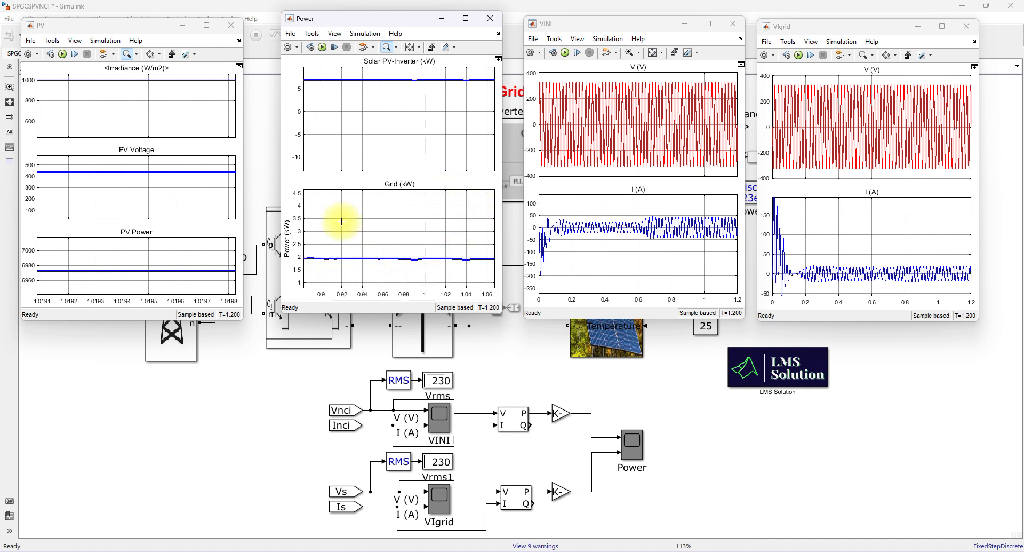
Check the active and inductive reactive power parameters of Load1 inside the Main Grid subsystem, and return to the top-level model.
click(190, 417)
click(275, 302)
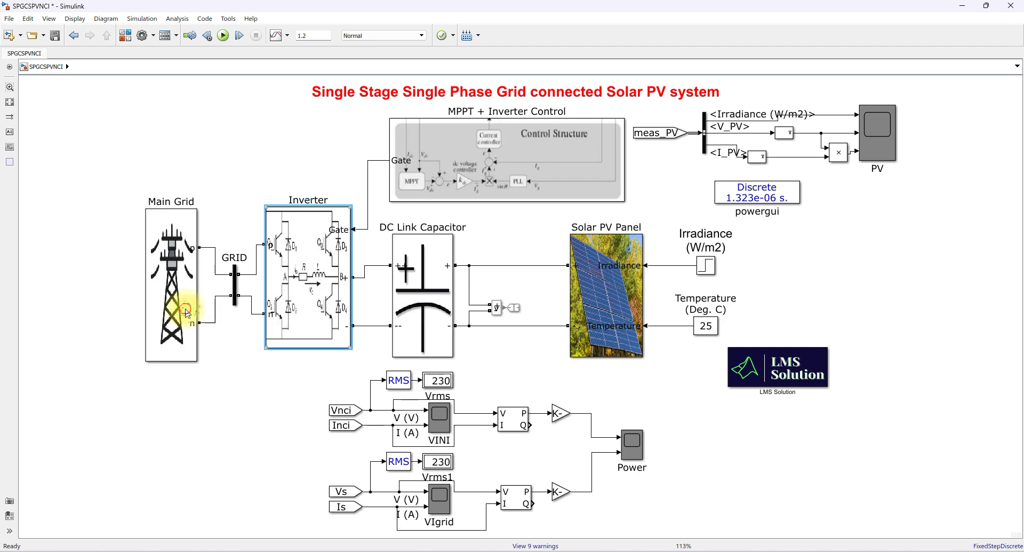
double_click(171, 282)
double_click(368, 290)
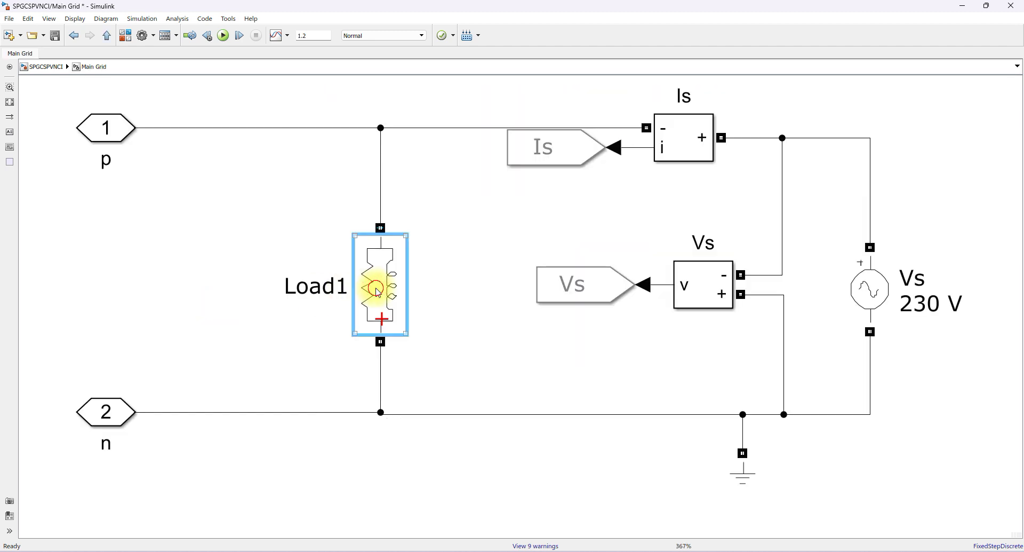
double_click(527, 272)
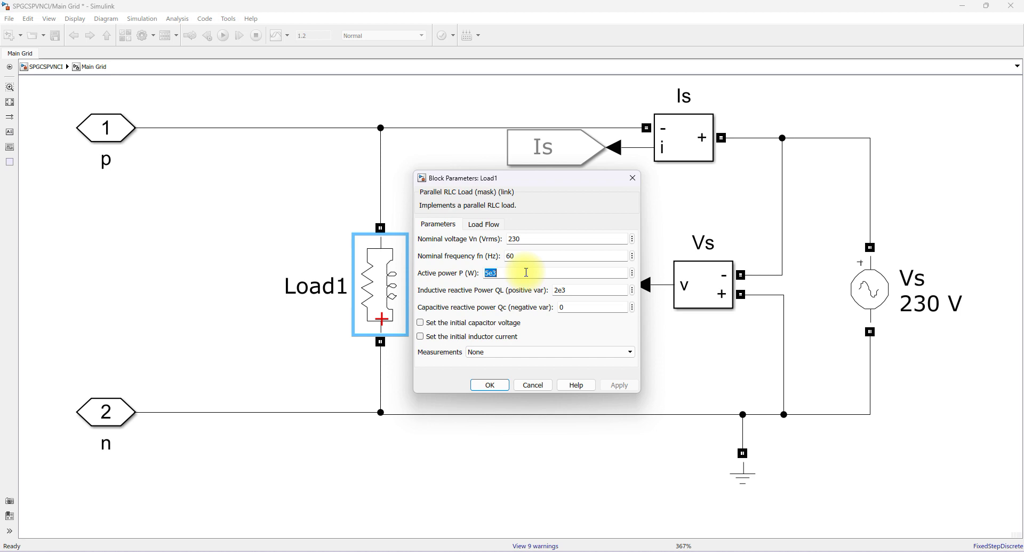
double_click(565, 289)
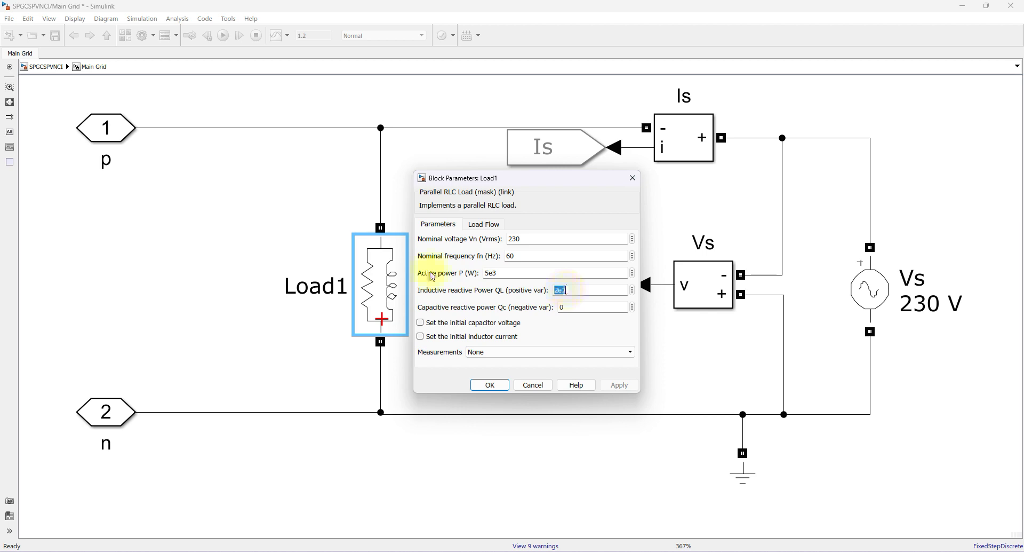
click(488, 385)
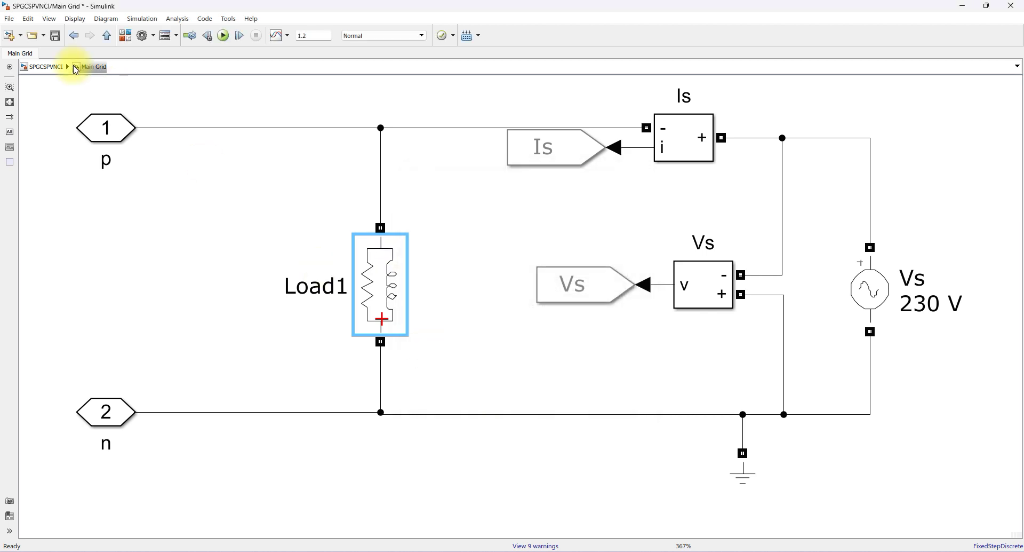
click(47, 66)
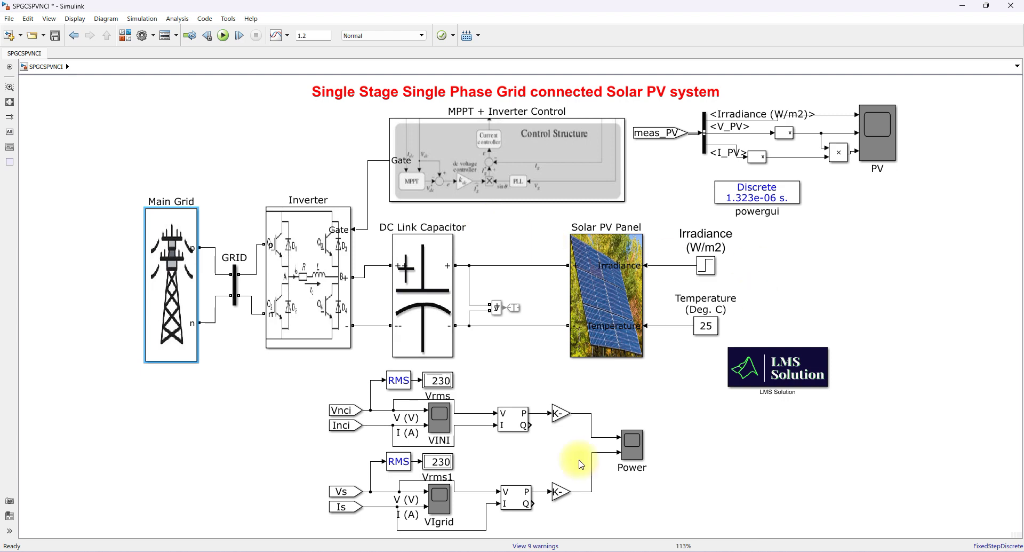
Bring the Power and PV scopes back to the front and zoom in on the Solar PV-Inverter power around 0.96 s.
click(674, 525)
click(694, 524)
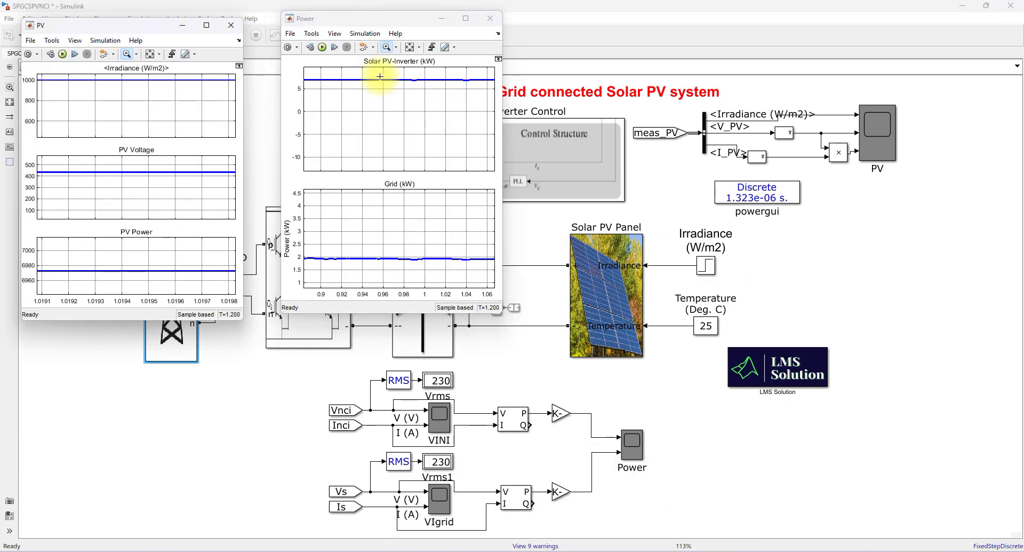
click(408, 83)
drag(362, 63, 361, 63)
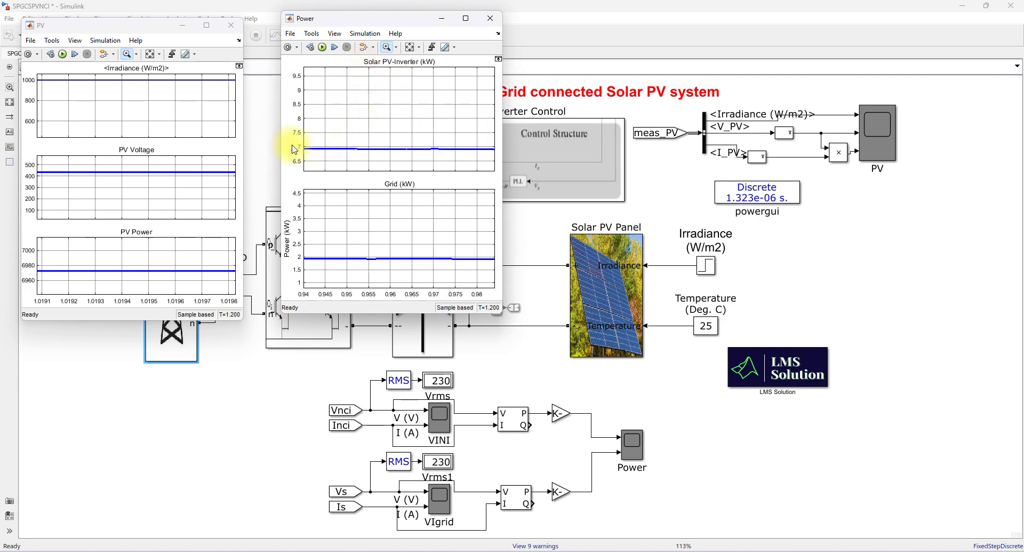
Restore the full Power scope plots and zoom in on the inverter and grid powers around 0.37 s to compare them.
click(411, 48)
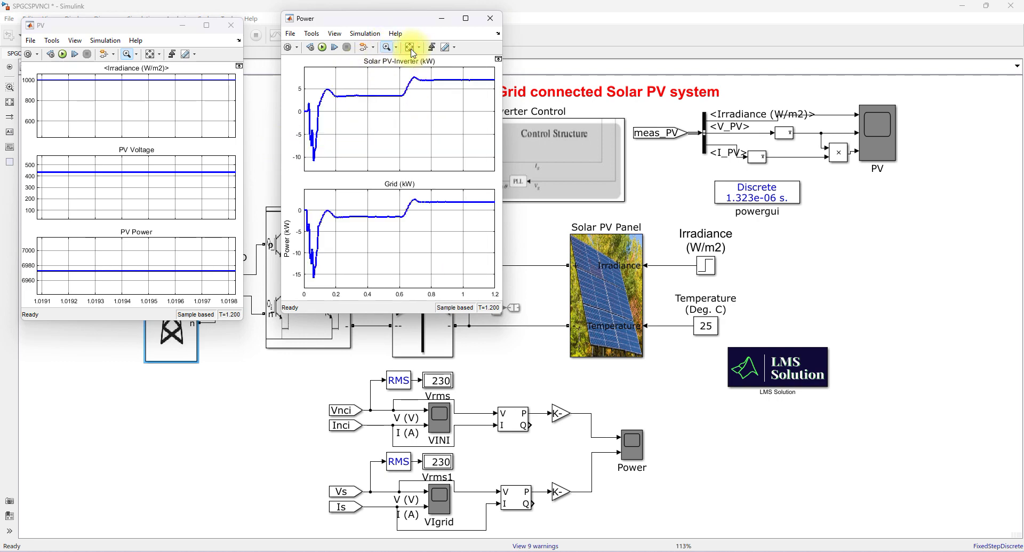
drag(343, 82, 364, 117)
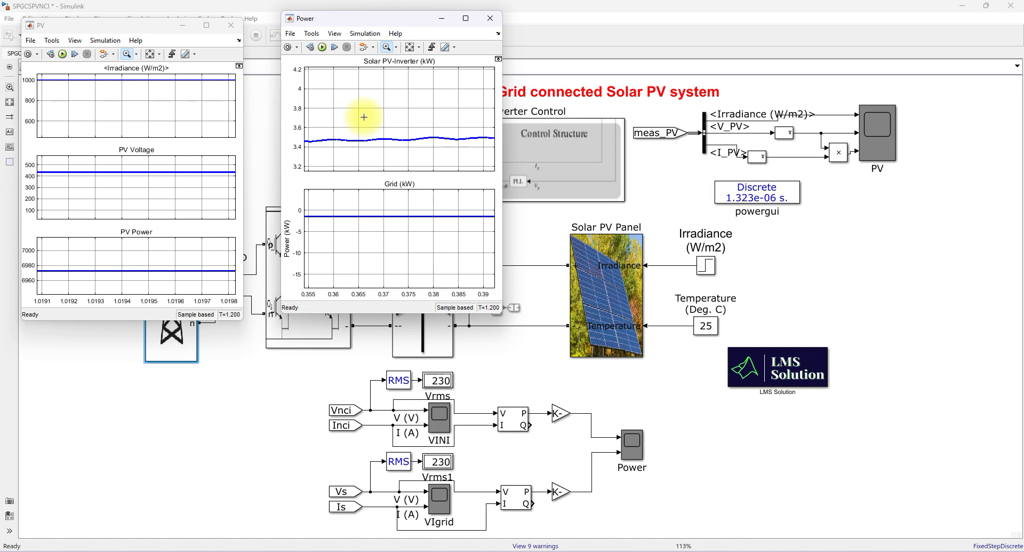
drag(405, 222, 383, 206)
drag(388, 253, 375, 239)
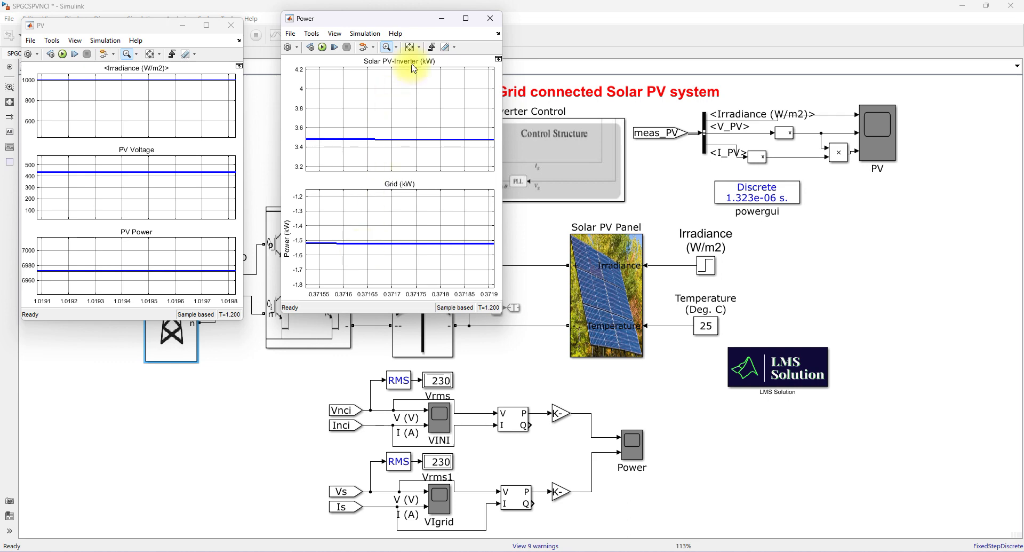
Reset the Power scope view and examine the Solar PV-Inverter power closely around 0.985 s, after the irradiance rise.
click(410, 47)
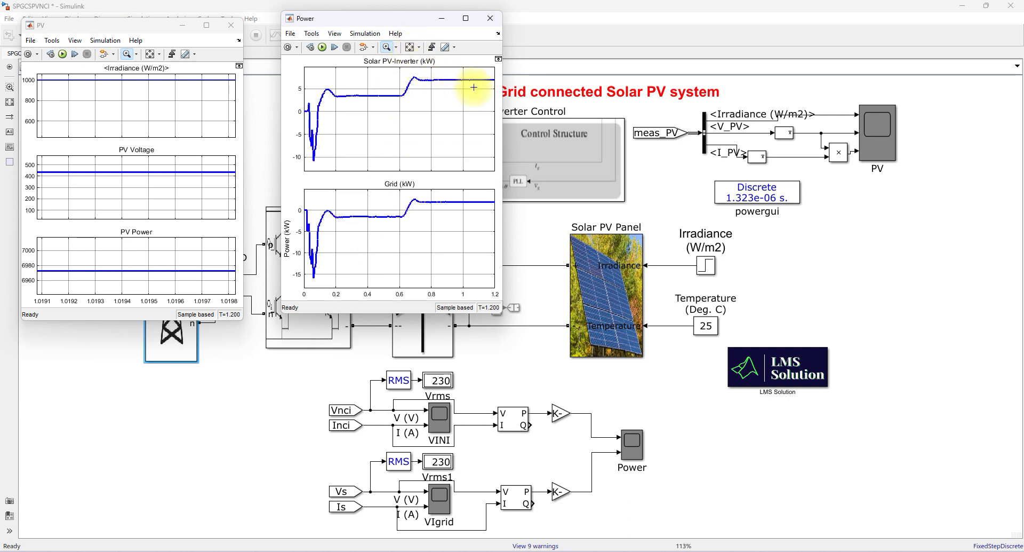
drag(447, 85, 473, 68)
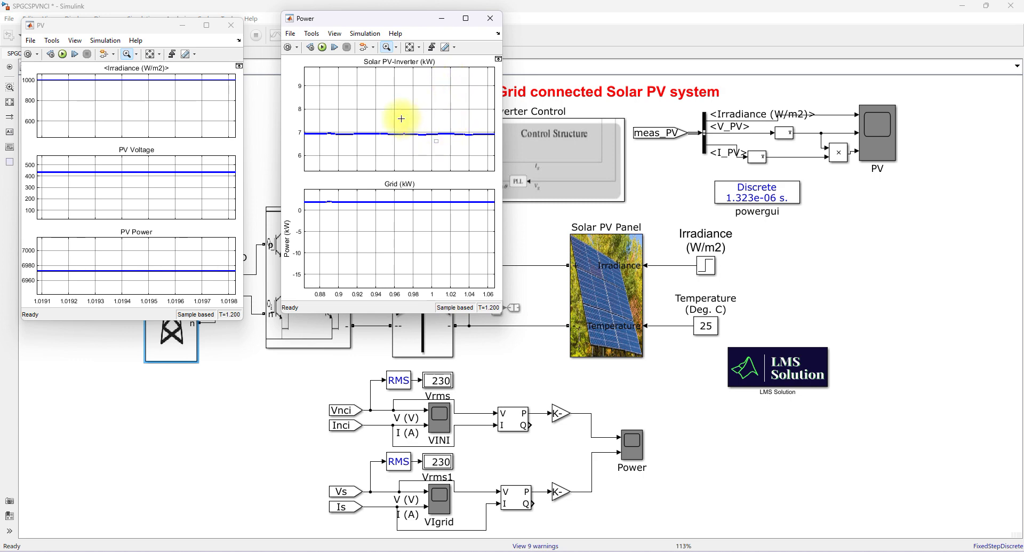
drag(436, 141, 401, 119)
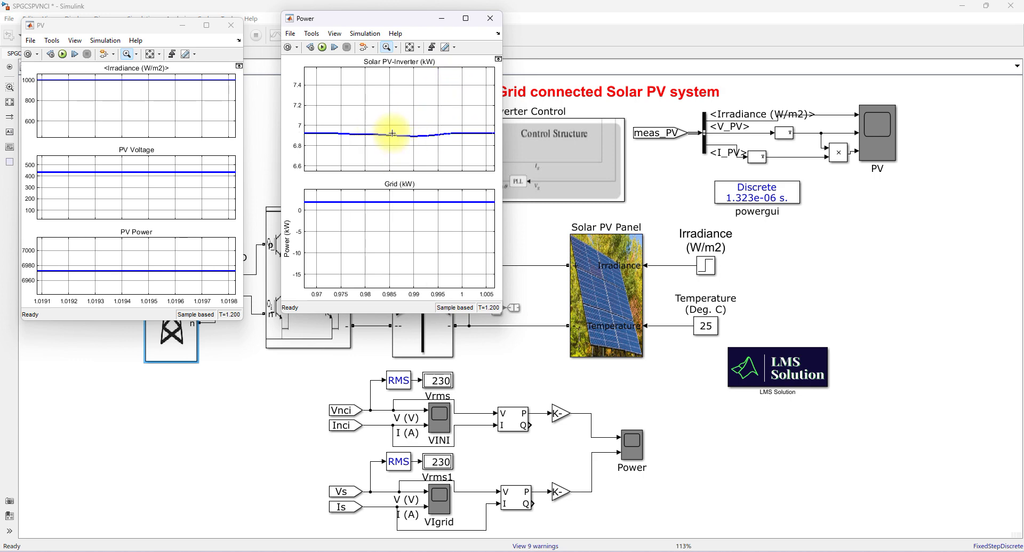
Restore the Solar PV-Inverter power plot in the Power scope and zoom in on the Grid power around 0.98 s.
click(409, 46)
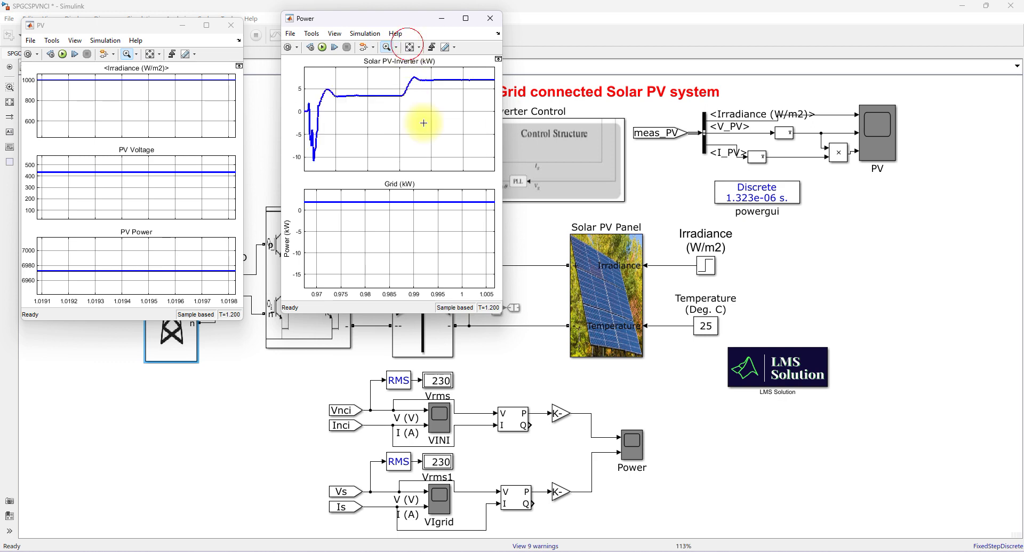
click(450, 201)
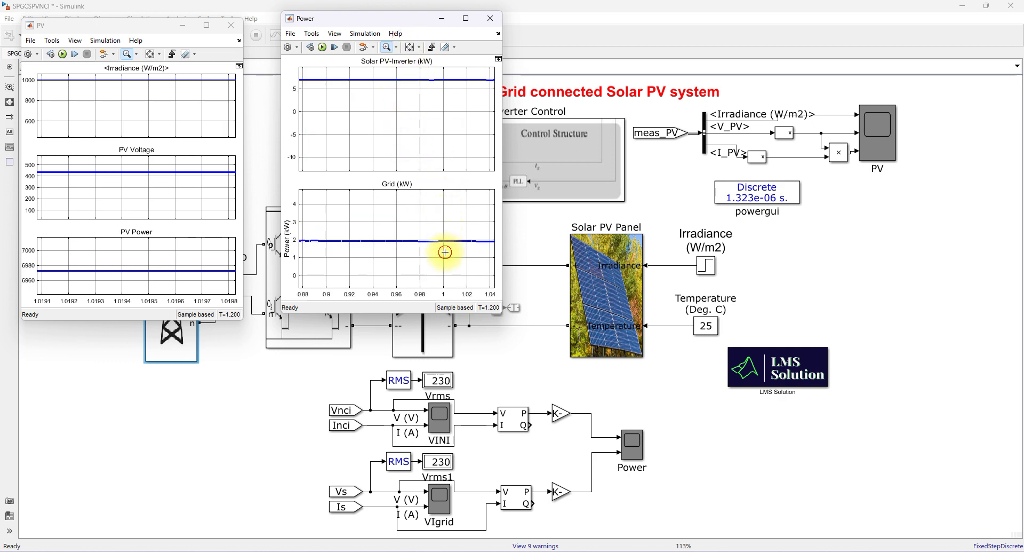
drag(405, 215, 390, 225)
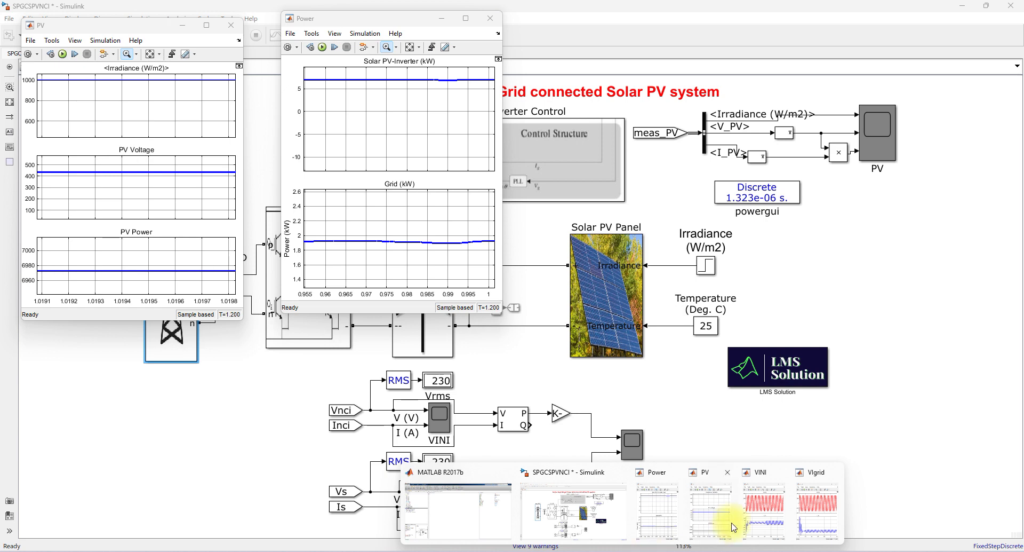
Bring the VINI and VIgrid scopes to the front and shift the VINI window to compare the inverter and grid voltage and current waveforms.
click(749, 507)
mouse_move(653, 535)
click(810, 517)
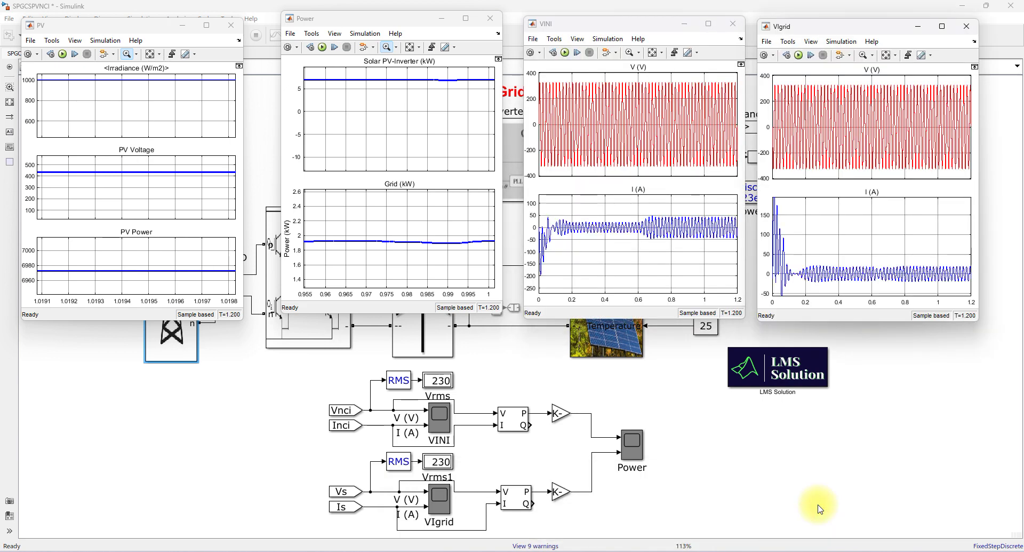
drag(604, 24, 569, 13)
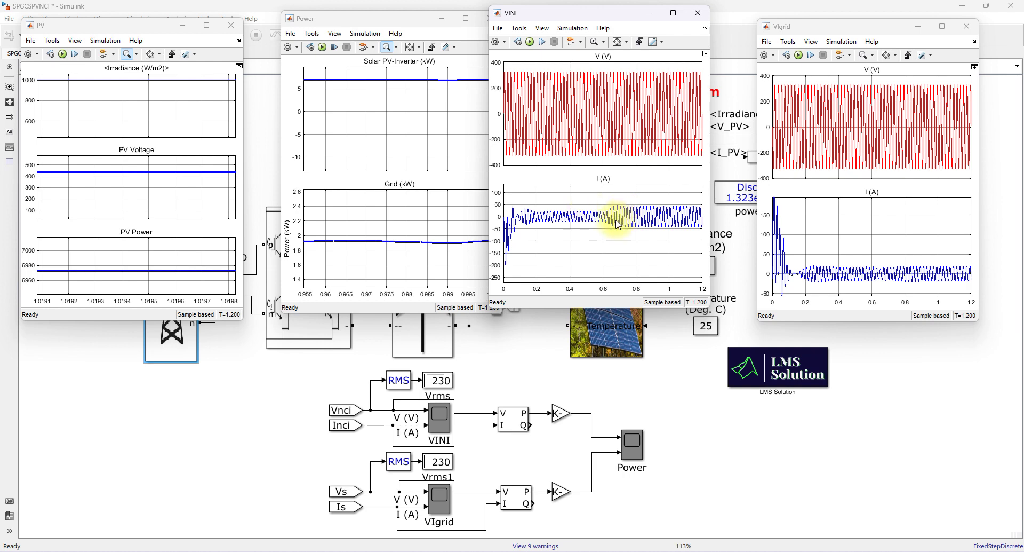
key(F10)
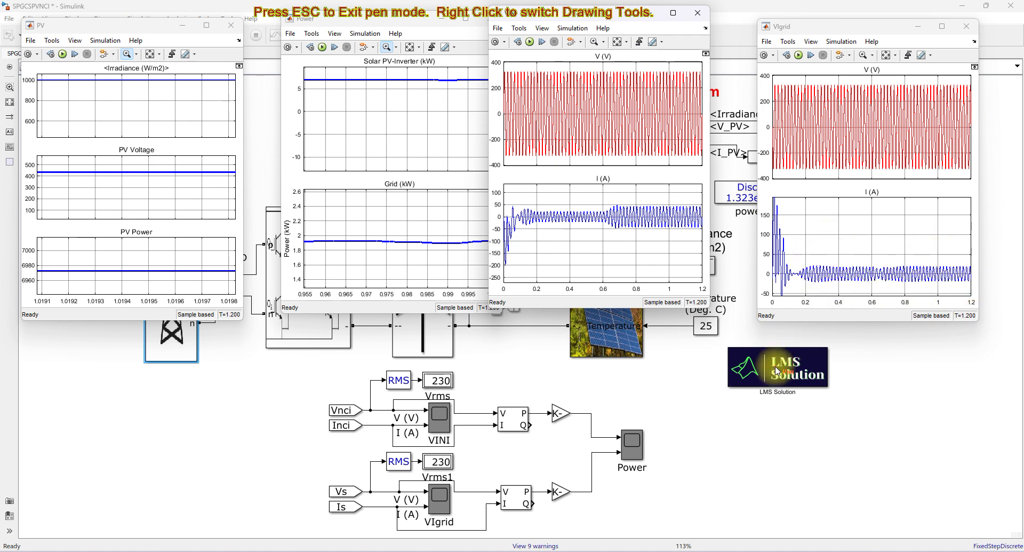
key(Escape)
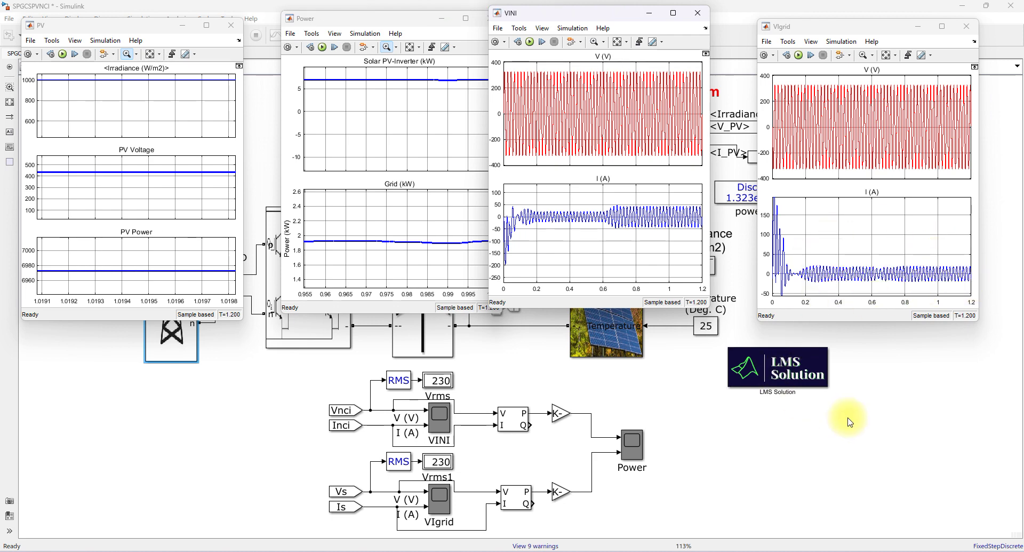